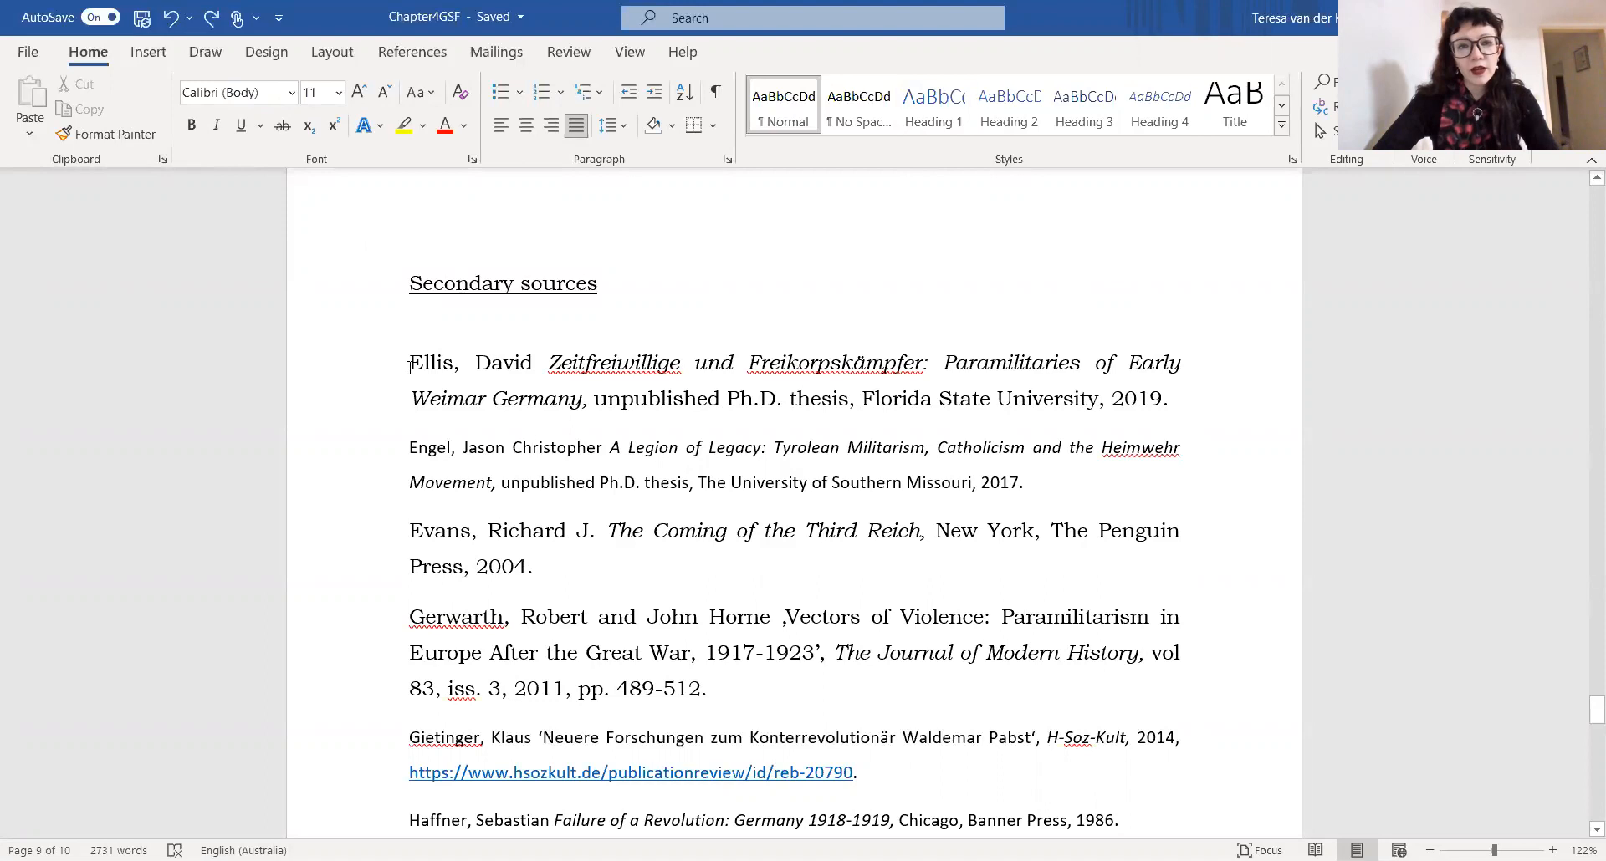
- Apply a hanging indent of 1.27 cm to all bibliography entries under the Secondary sources heading
left_click_drag(407, 368, 835, 661)
scroll(343, 460, "up", 1)
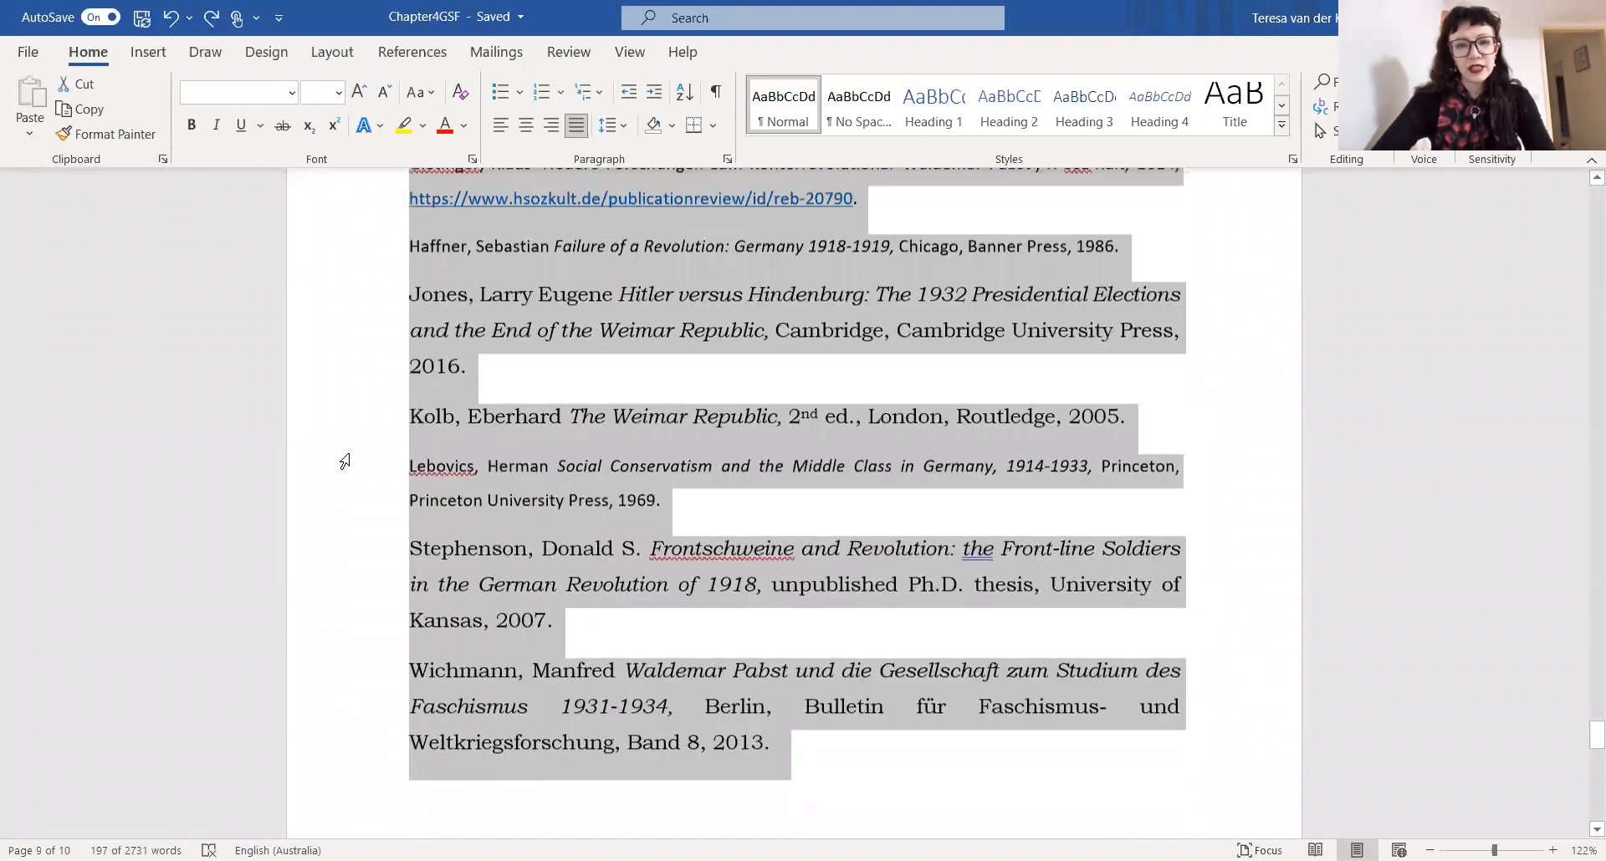
scroll(763, 190, "up", 5)
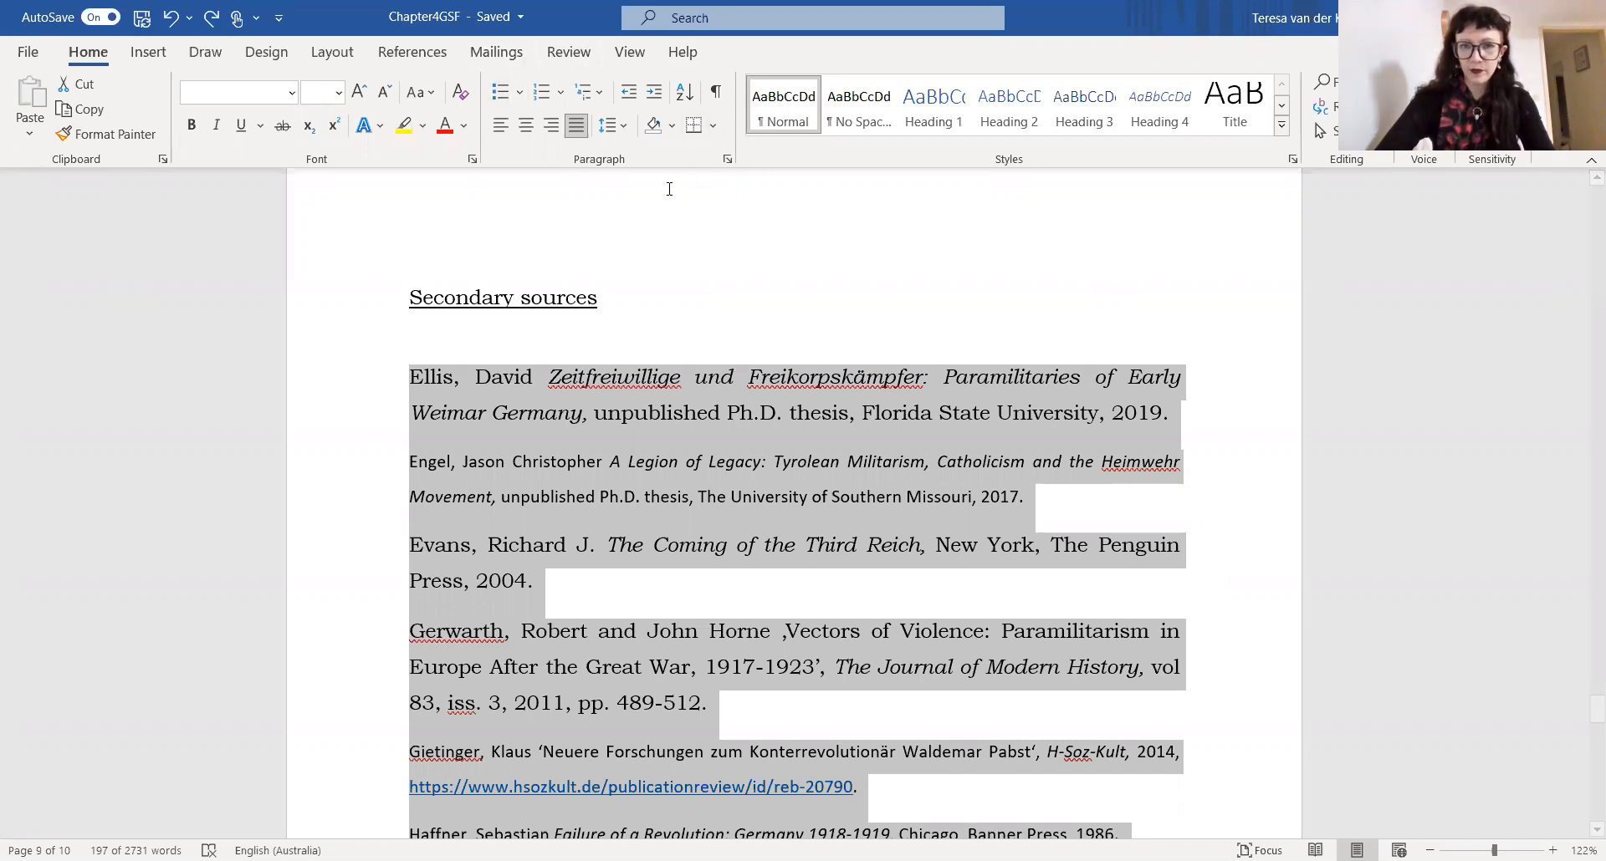
left_click(727, 158)
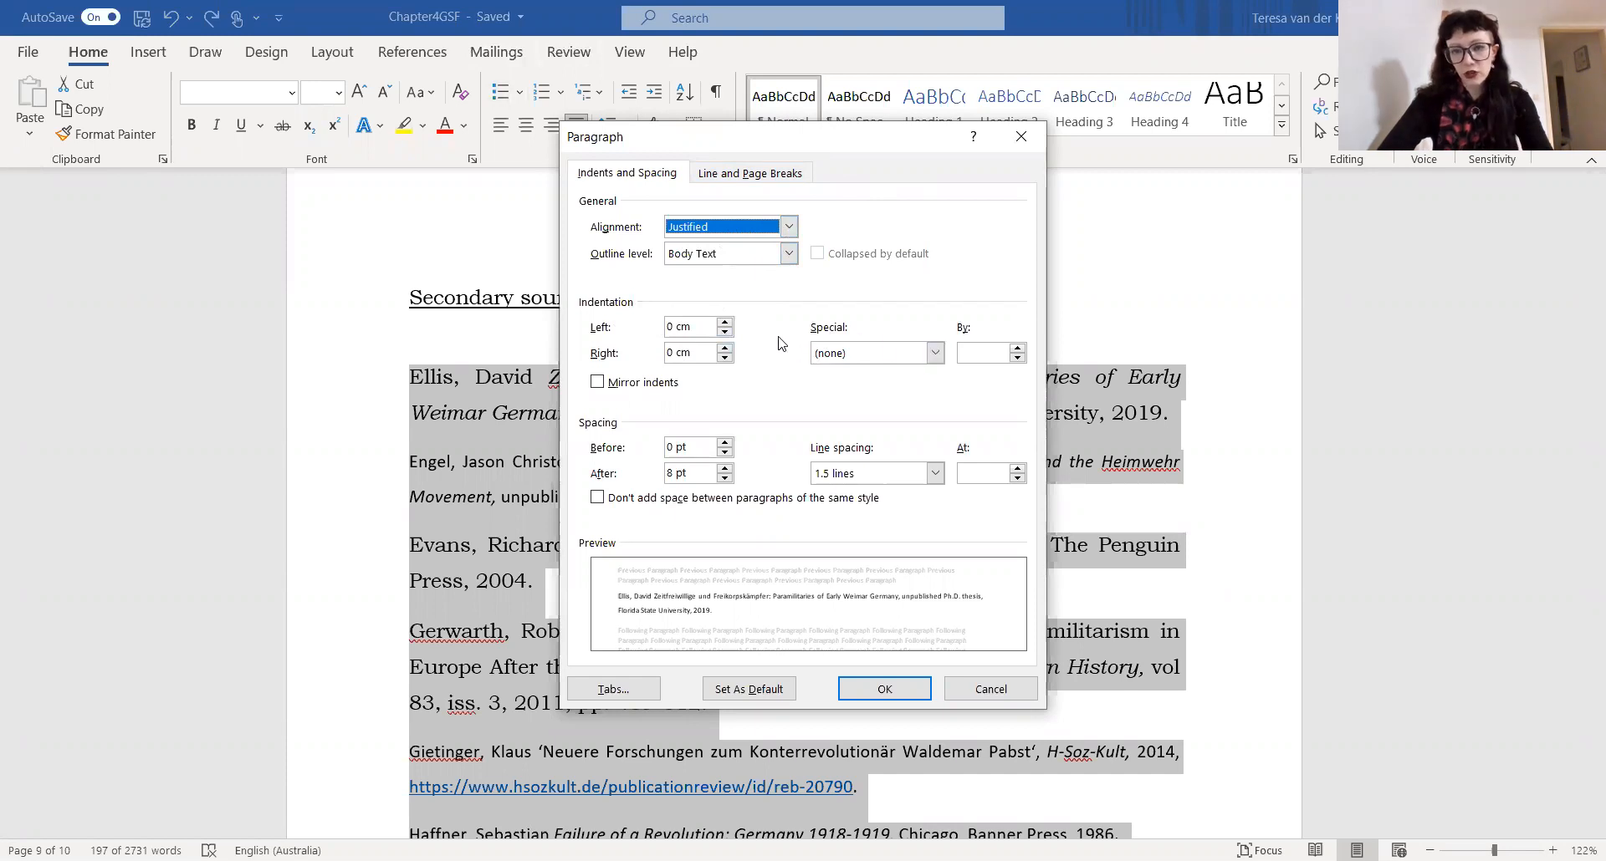
left_click(880, 356)
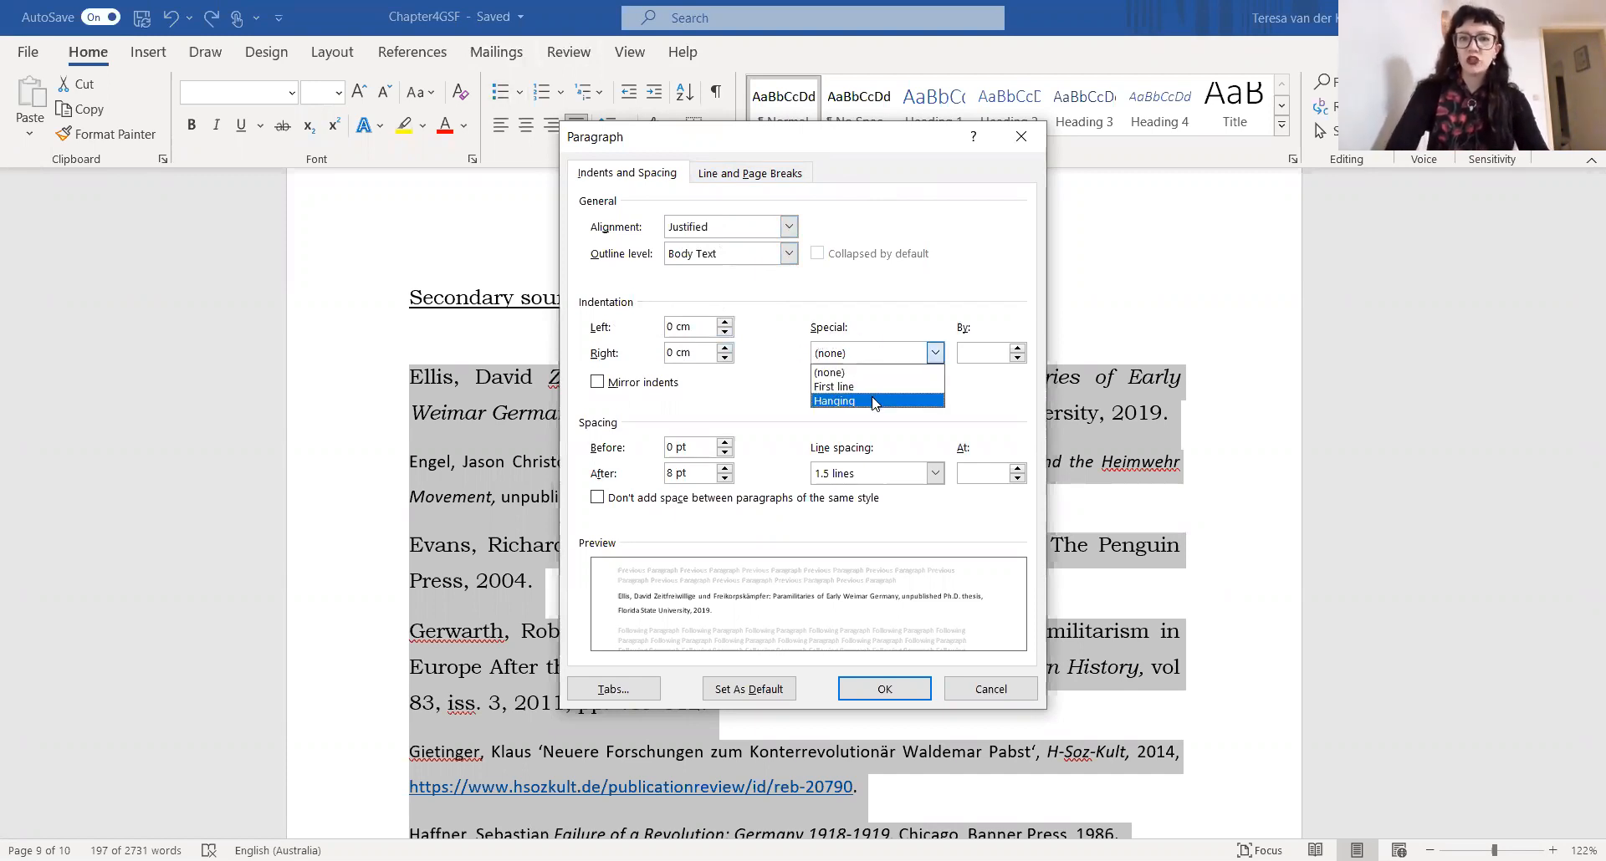
left_click(874, 402)
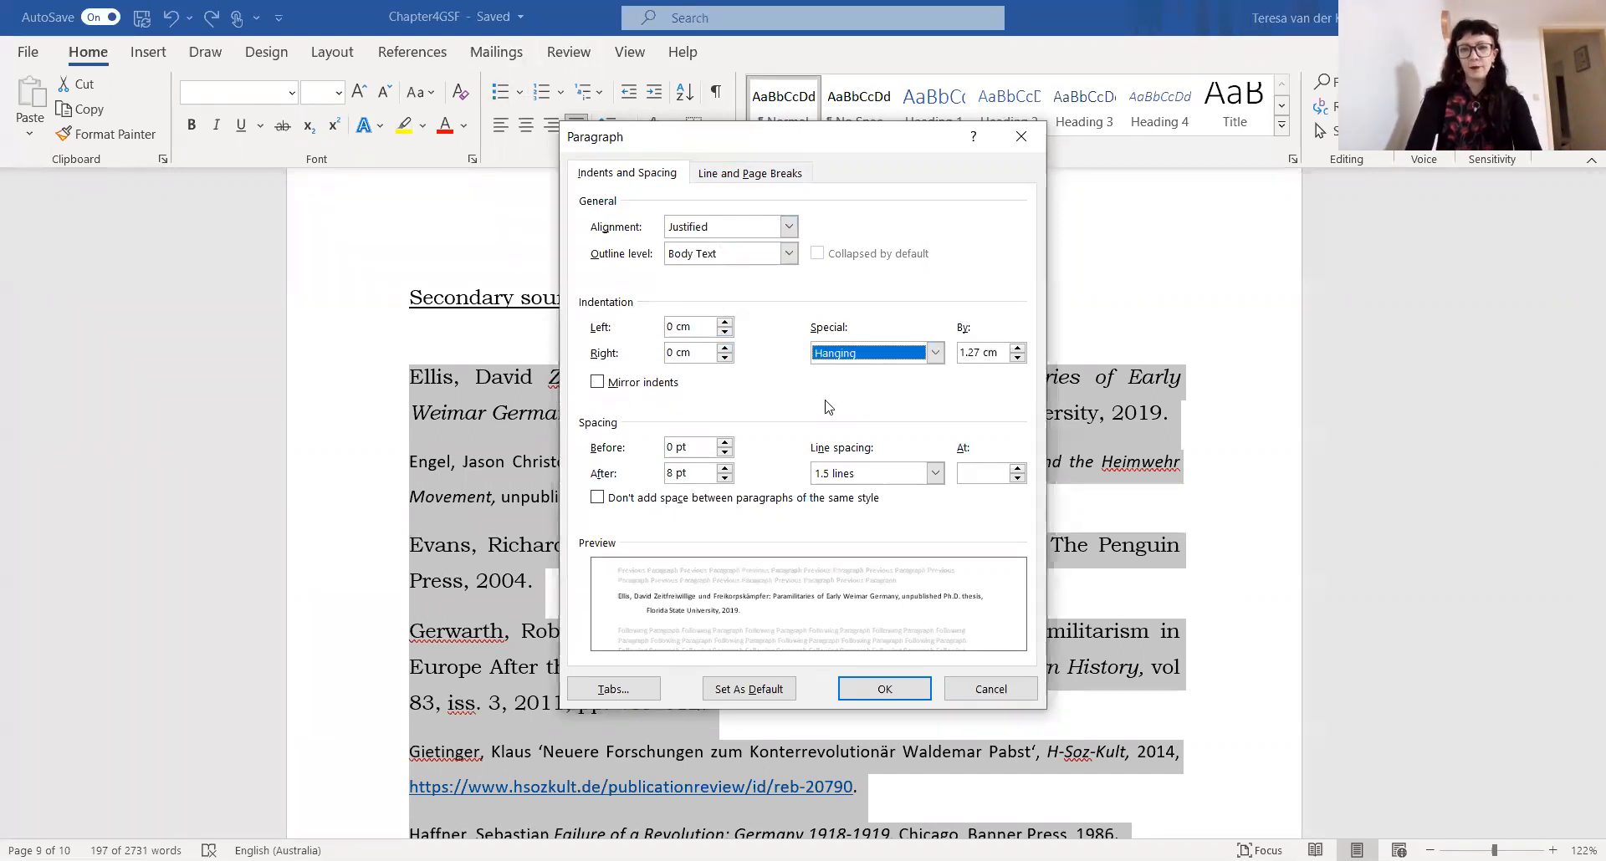
left_click(863, 696)
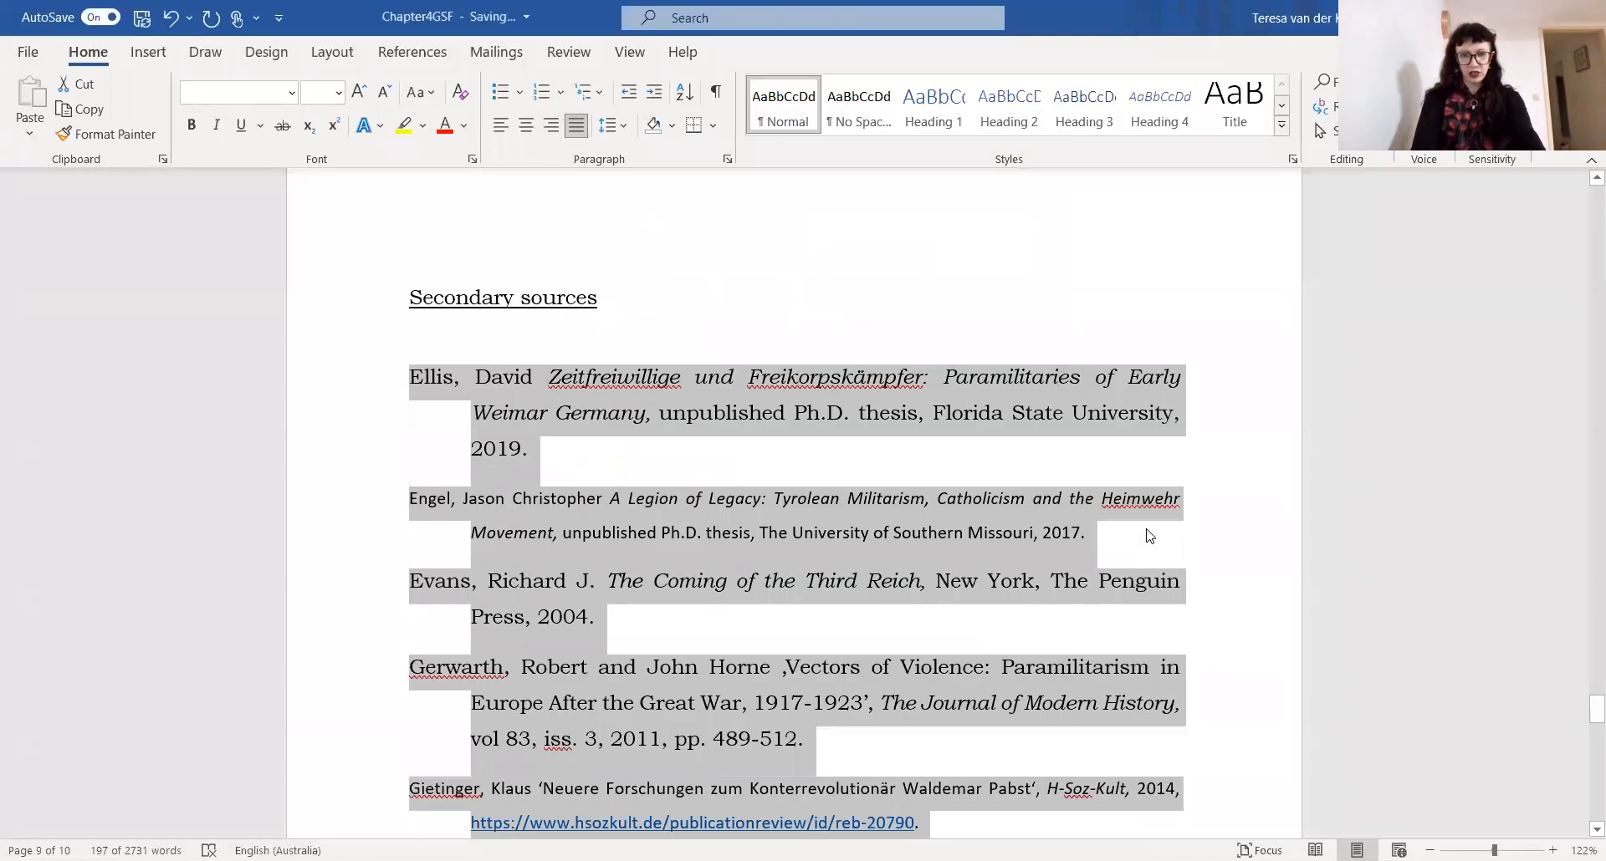
left_click(1148, 537)
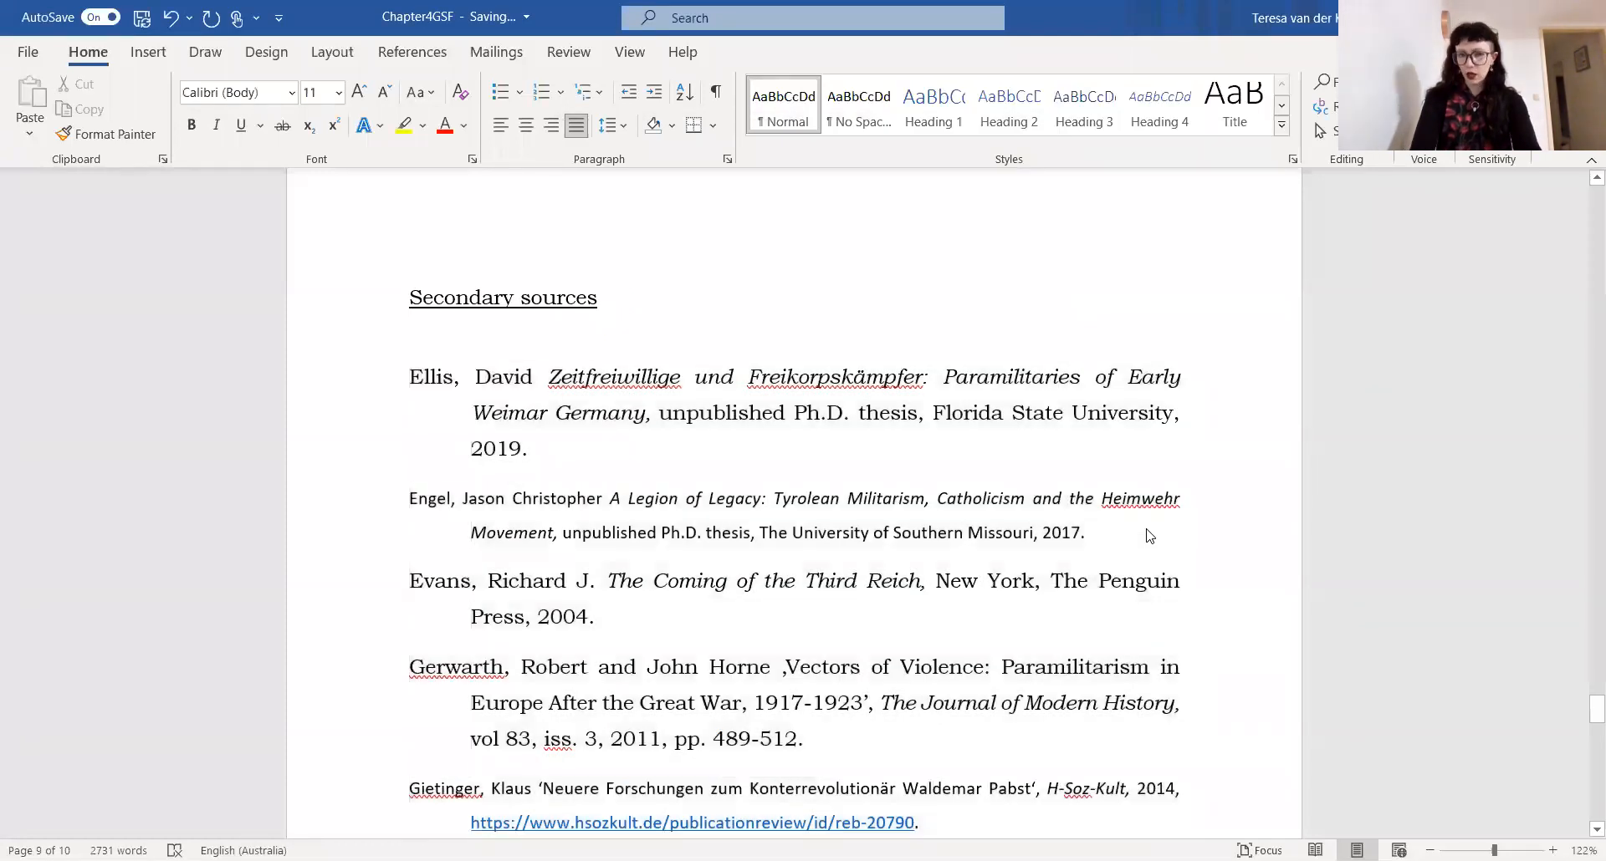
- Look over the hanging indents and paragraph gaps in the Secondary sources list
scroll(1147, 531, "down", 1)
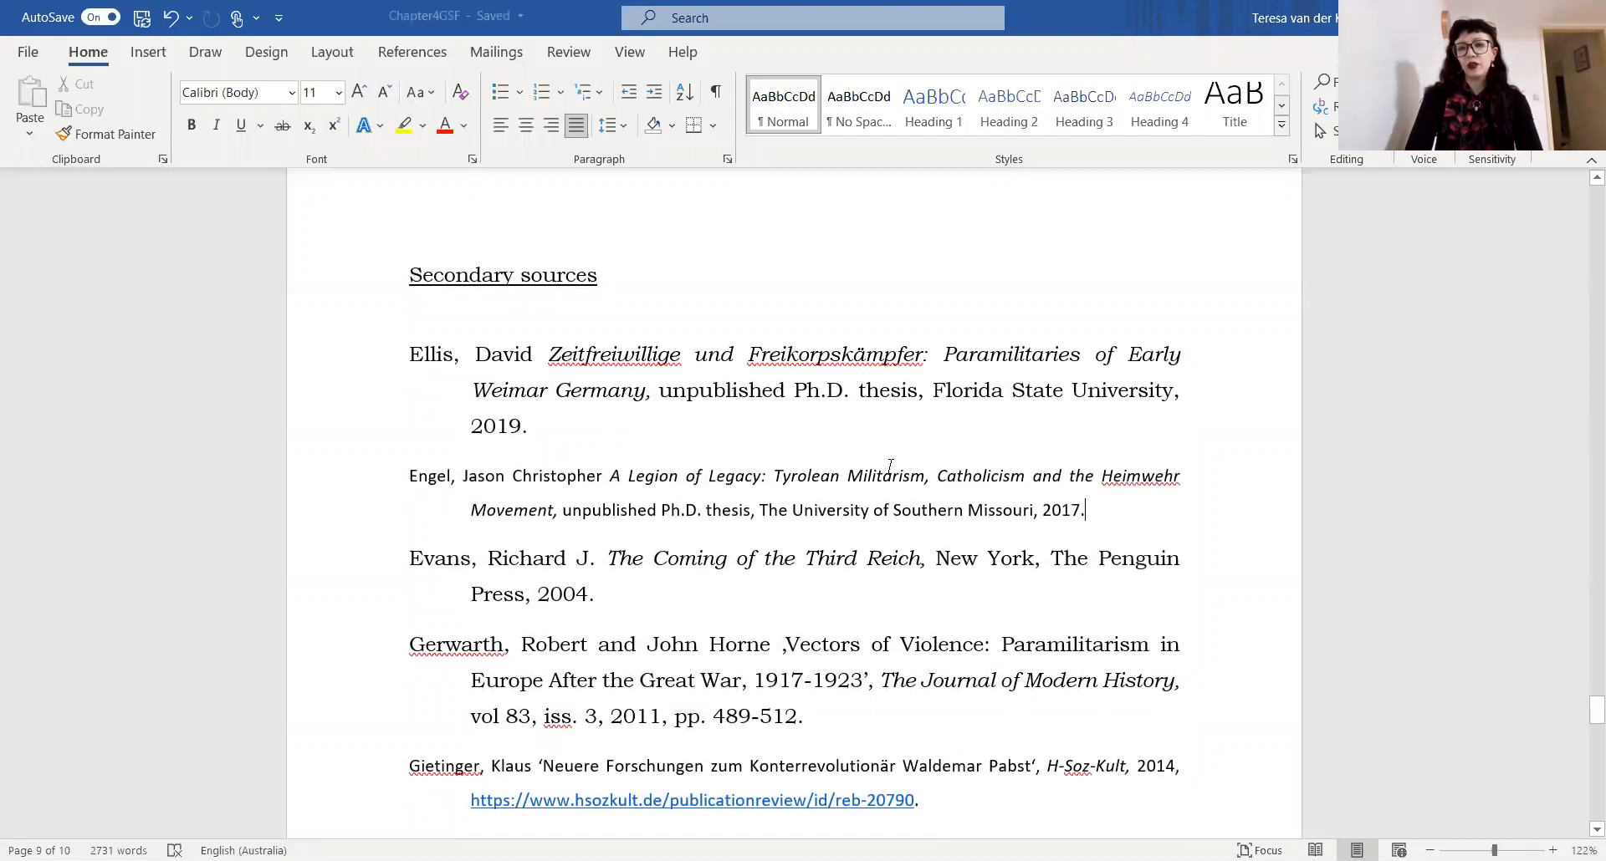
scroll(889, 465, "down", 1)
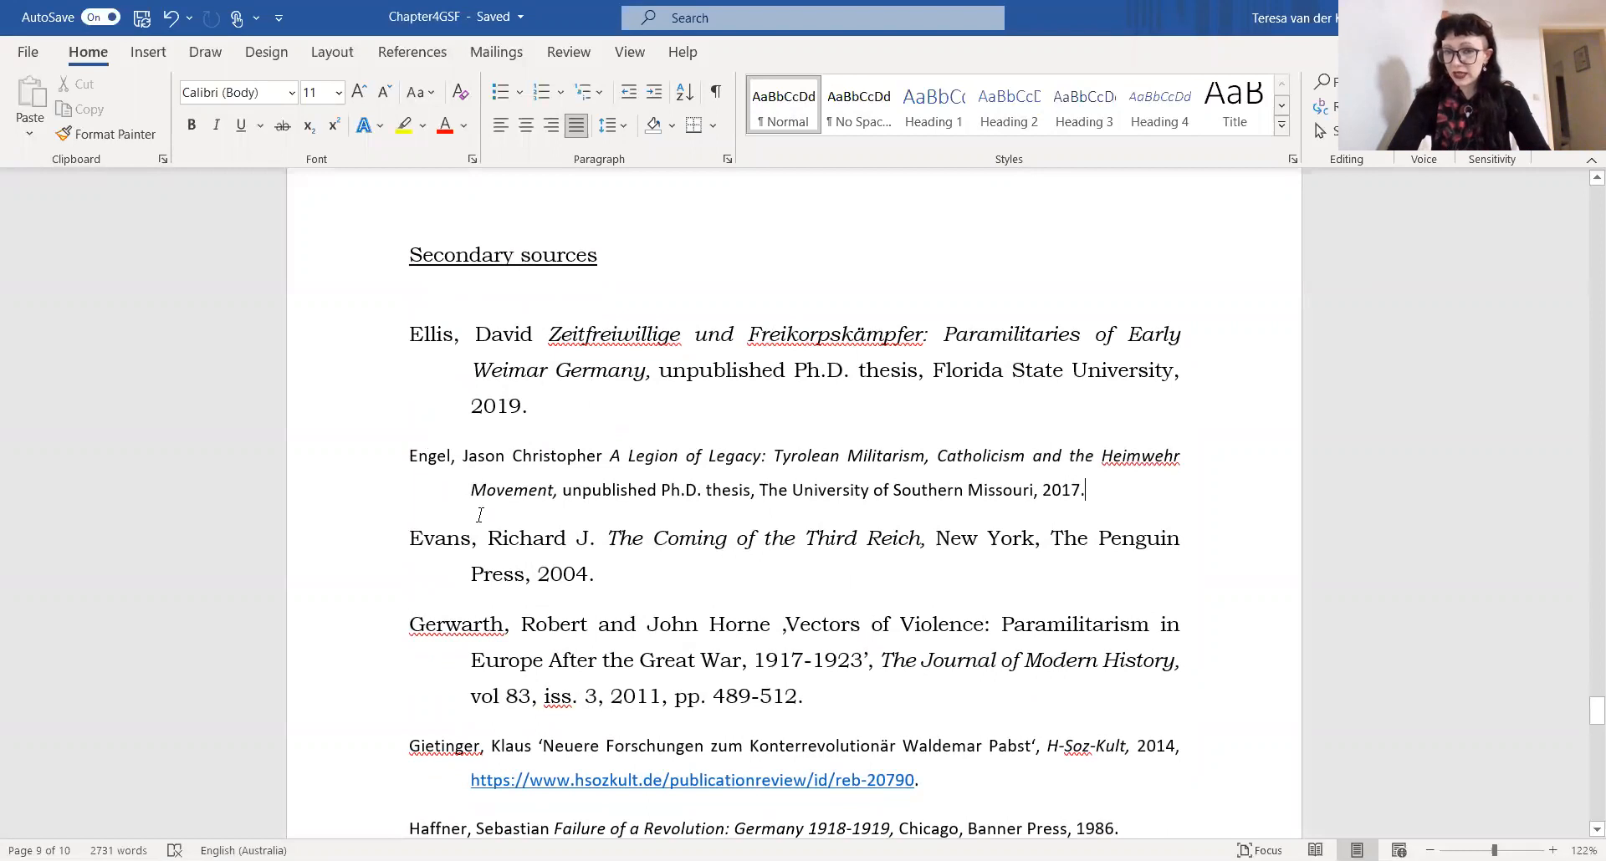
scroll(672, 586, "down", 4)
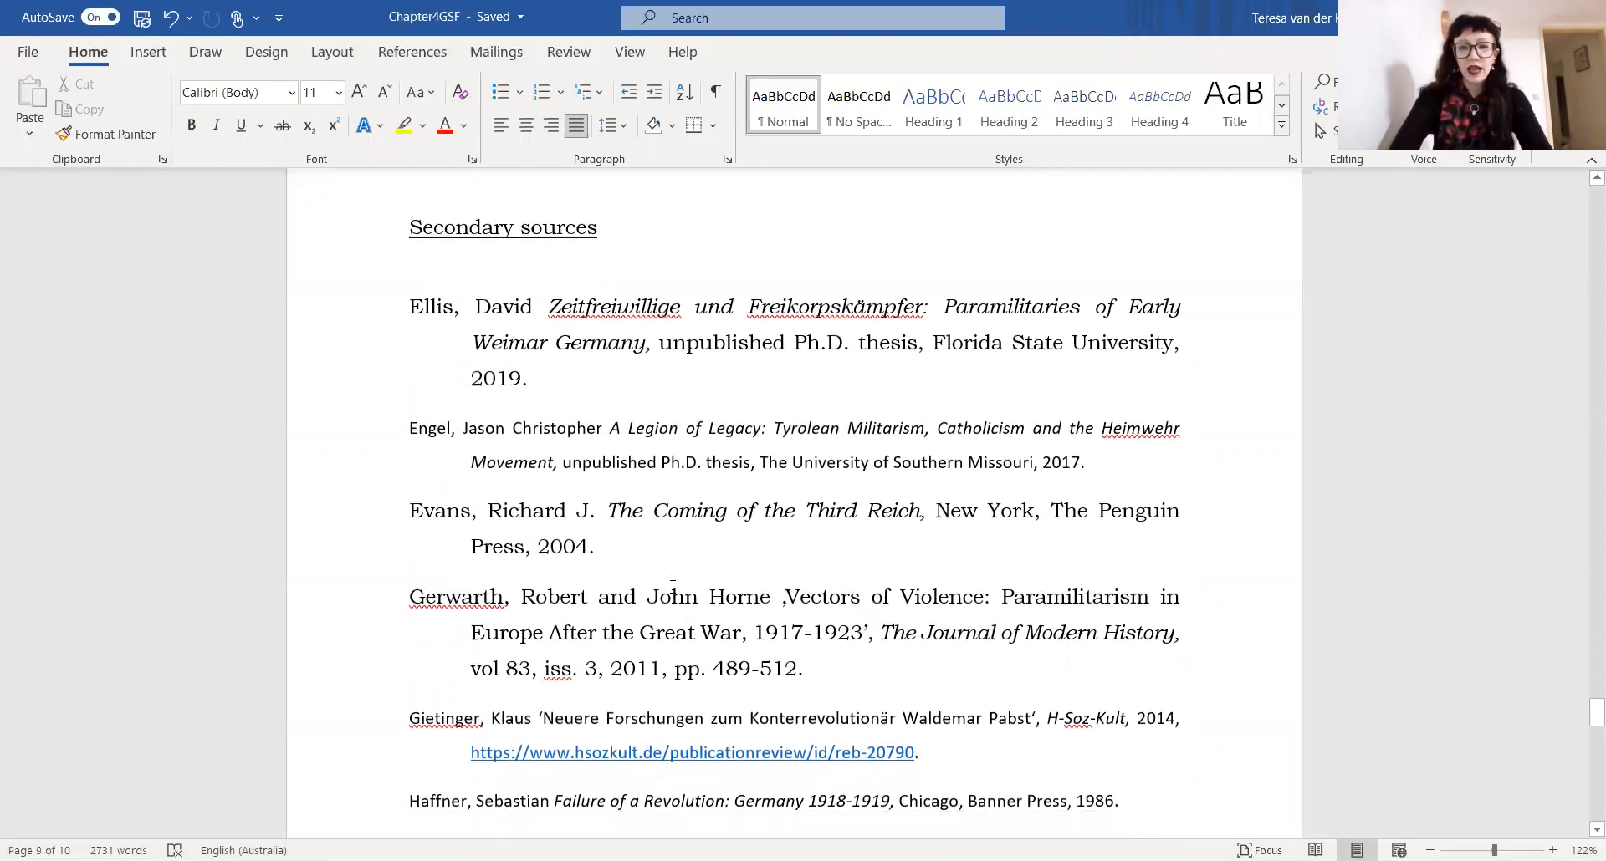
scroll(673, 581, "down", 3)
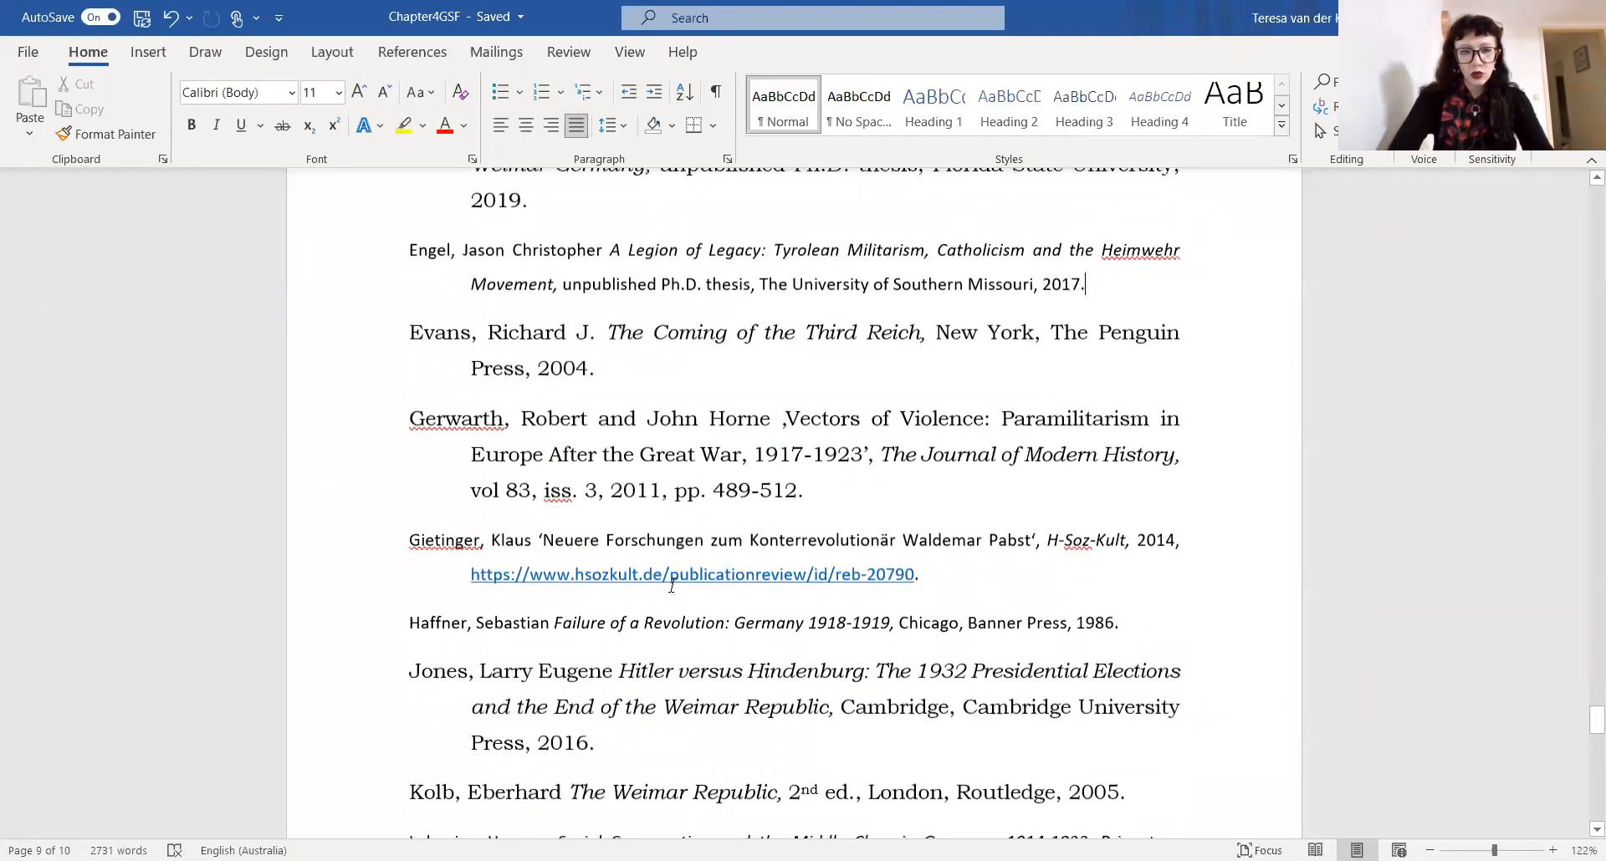
scroll(711, 468, "up", 1)
scroll(455, 388, "up", 4)
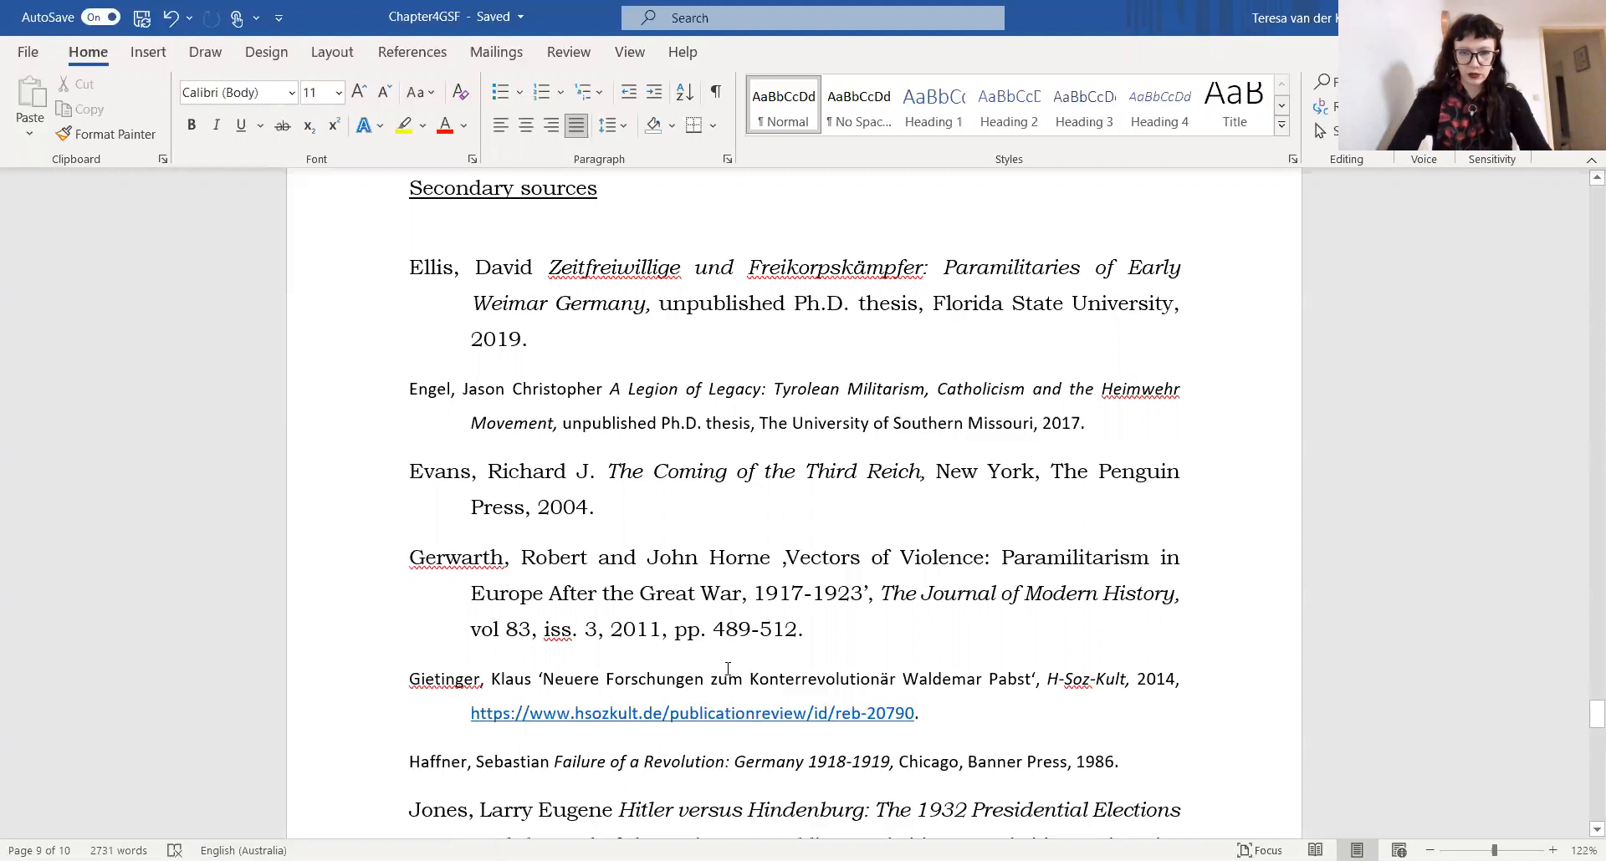
- Set the spacing after paragraphs to 0 pt for all Secondary sources entries
scroll(728, 668, "down", 5)
scroll(800, 687, "down", 5)
scroll(964, 784, "down", 2)
left_click_drag(875, 782, 470, 208)
left_click_drag(369, 363, 384, 409)
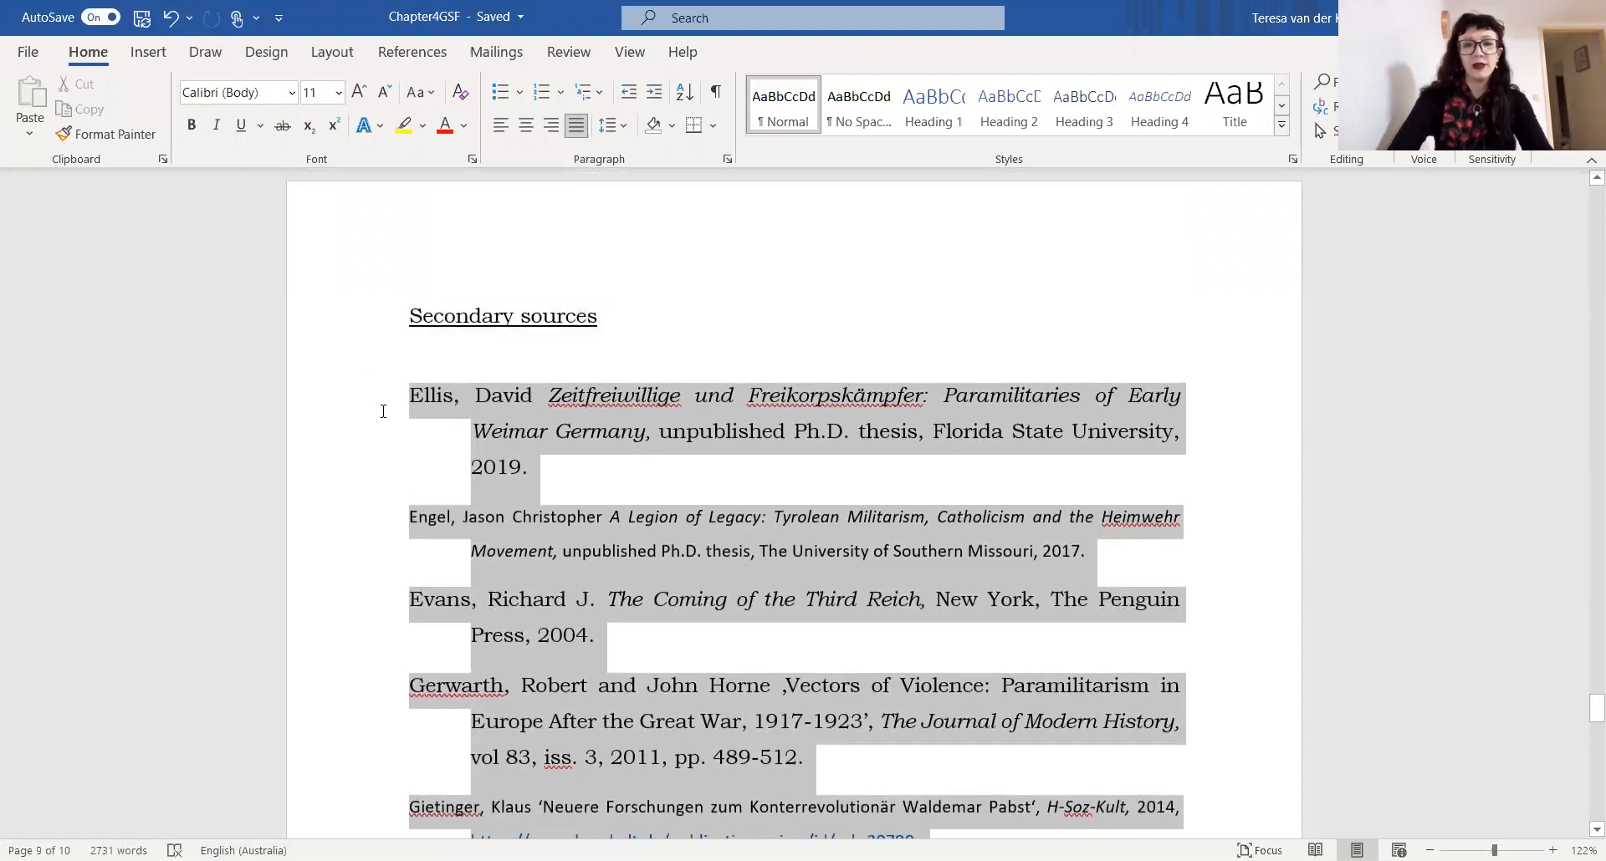
left_click(728, 162)
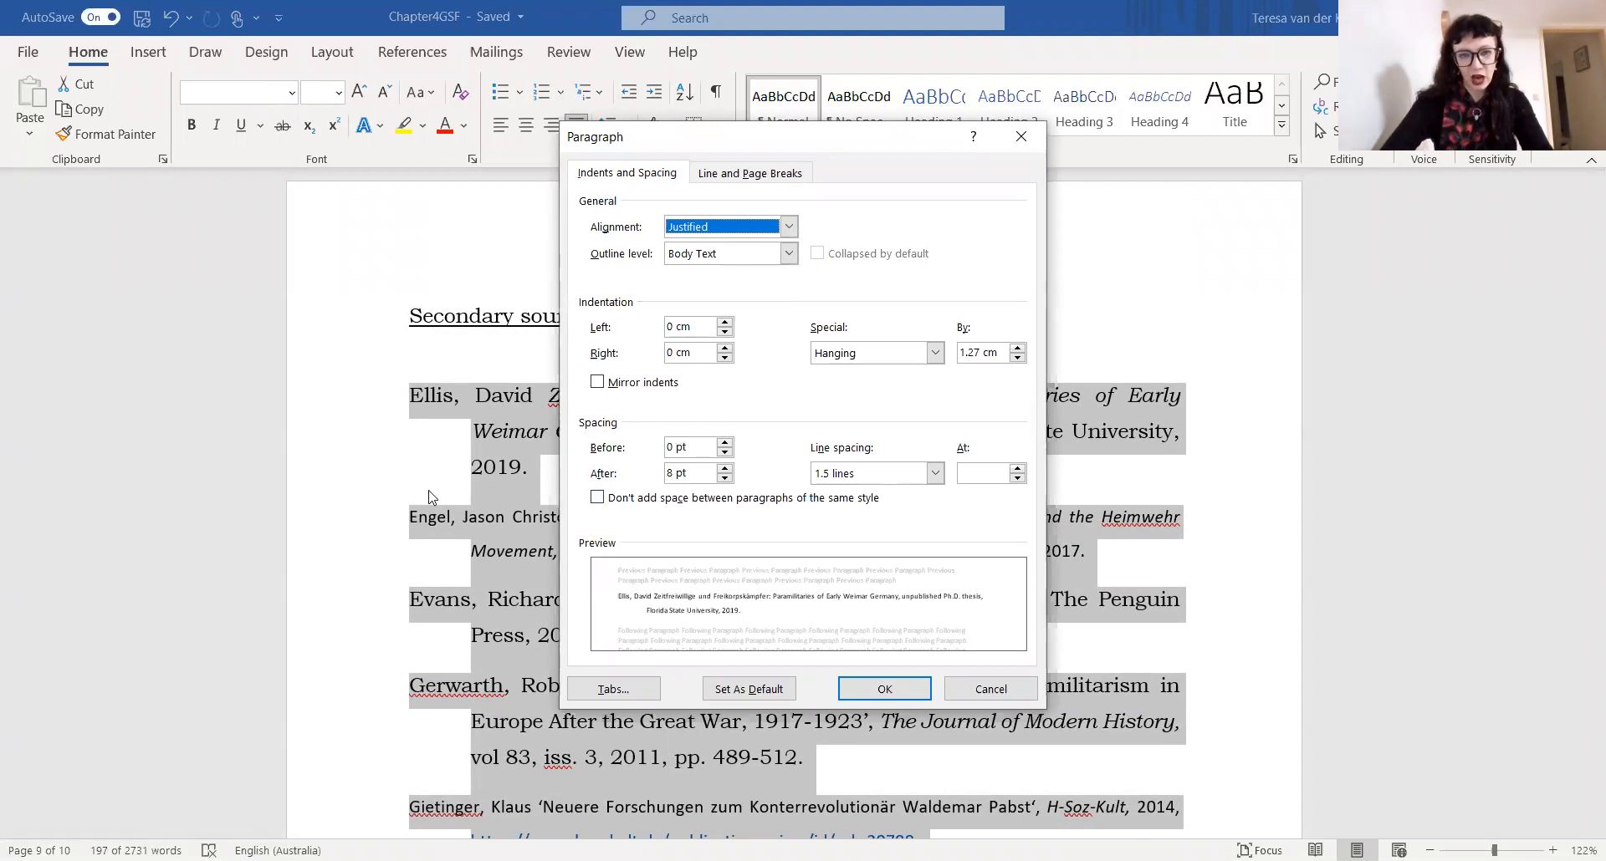
left_click(677, 473)
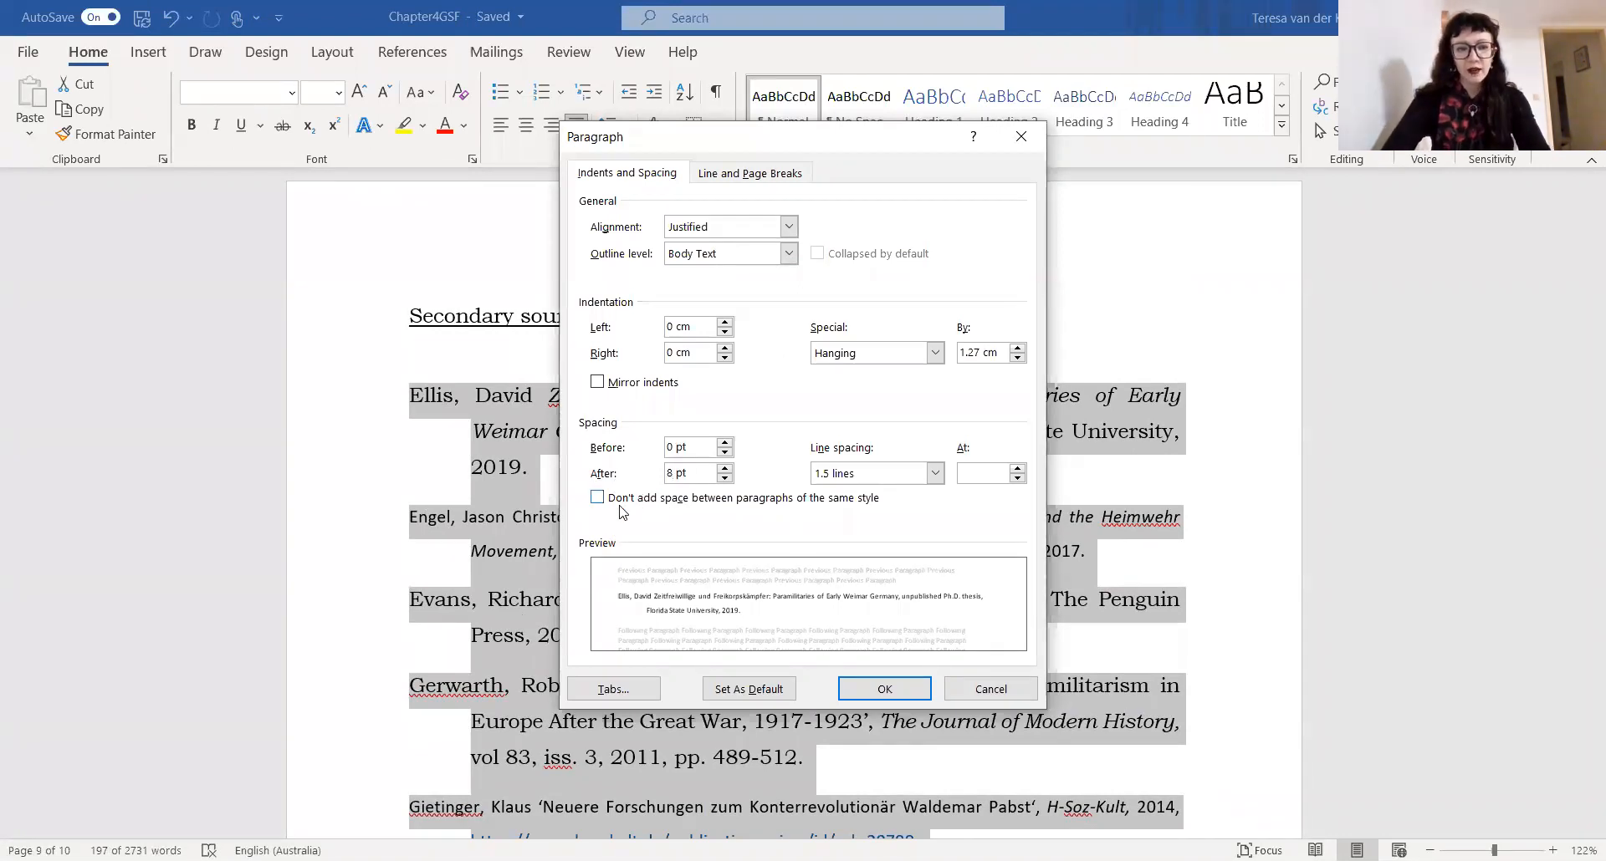
key("BackSpace")
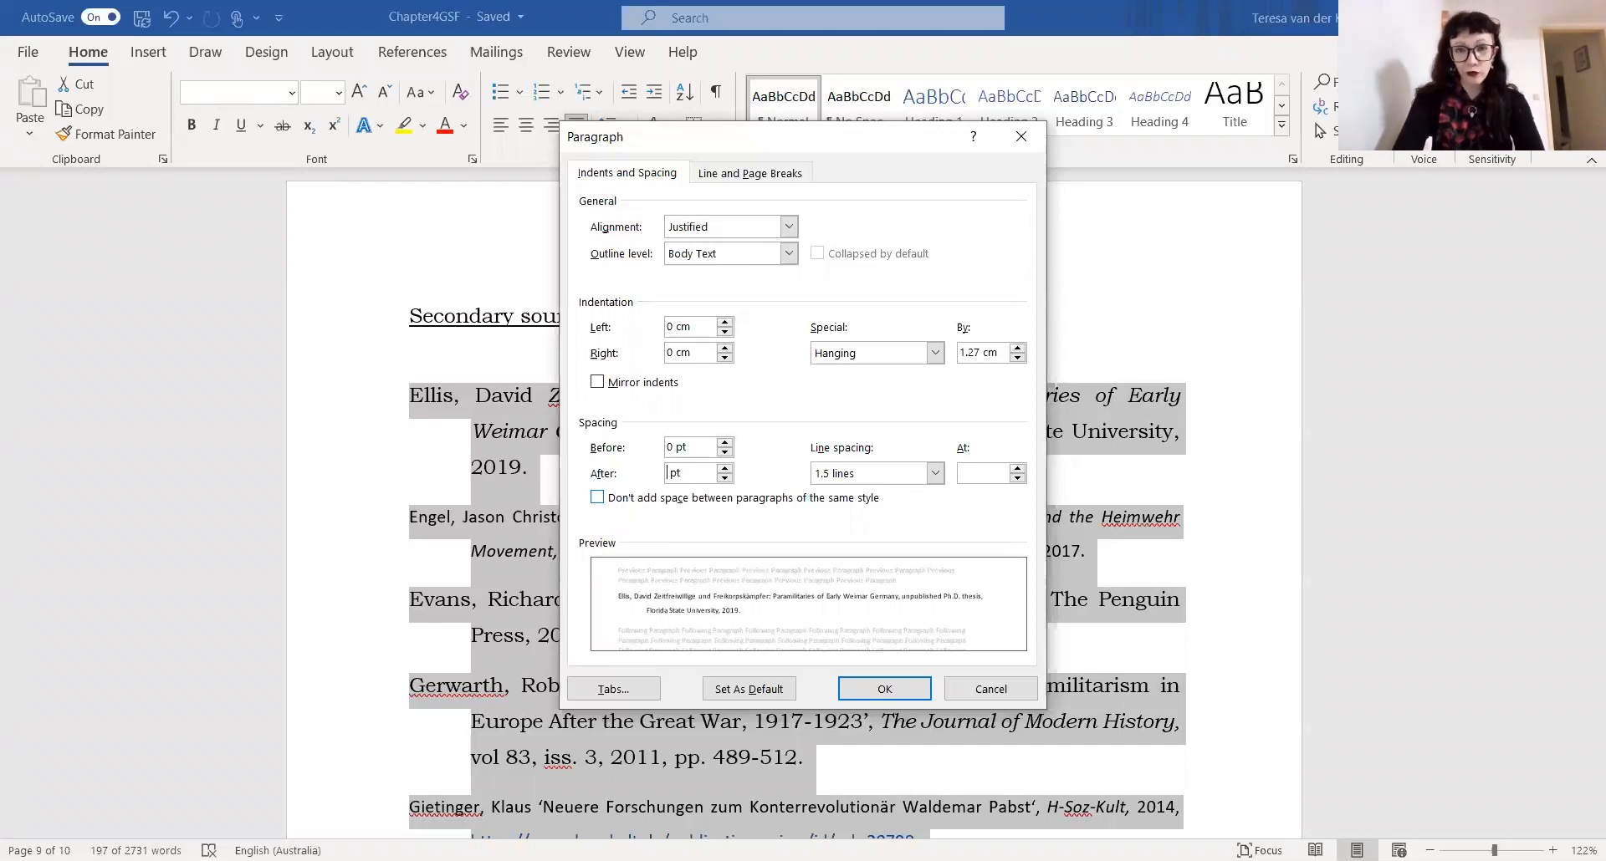
type("0")
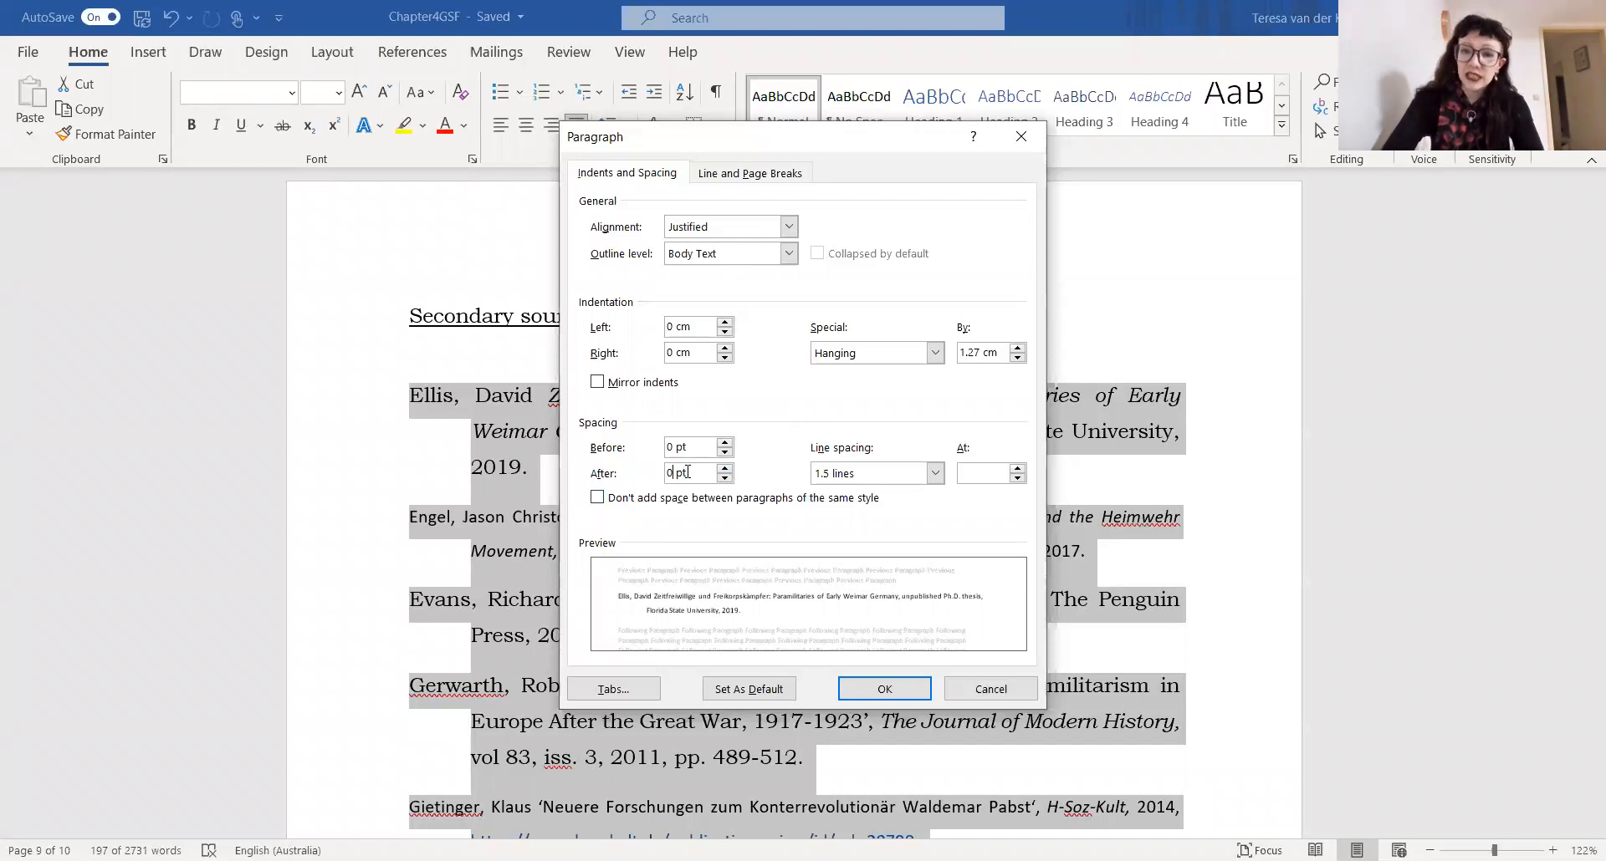
left_click(887, 694)
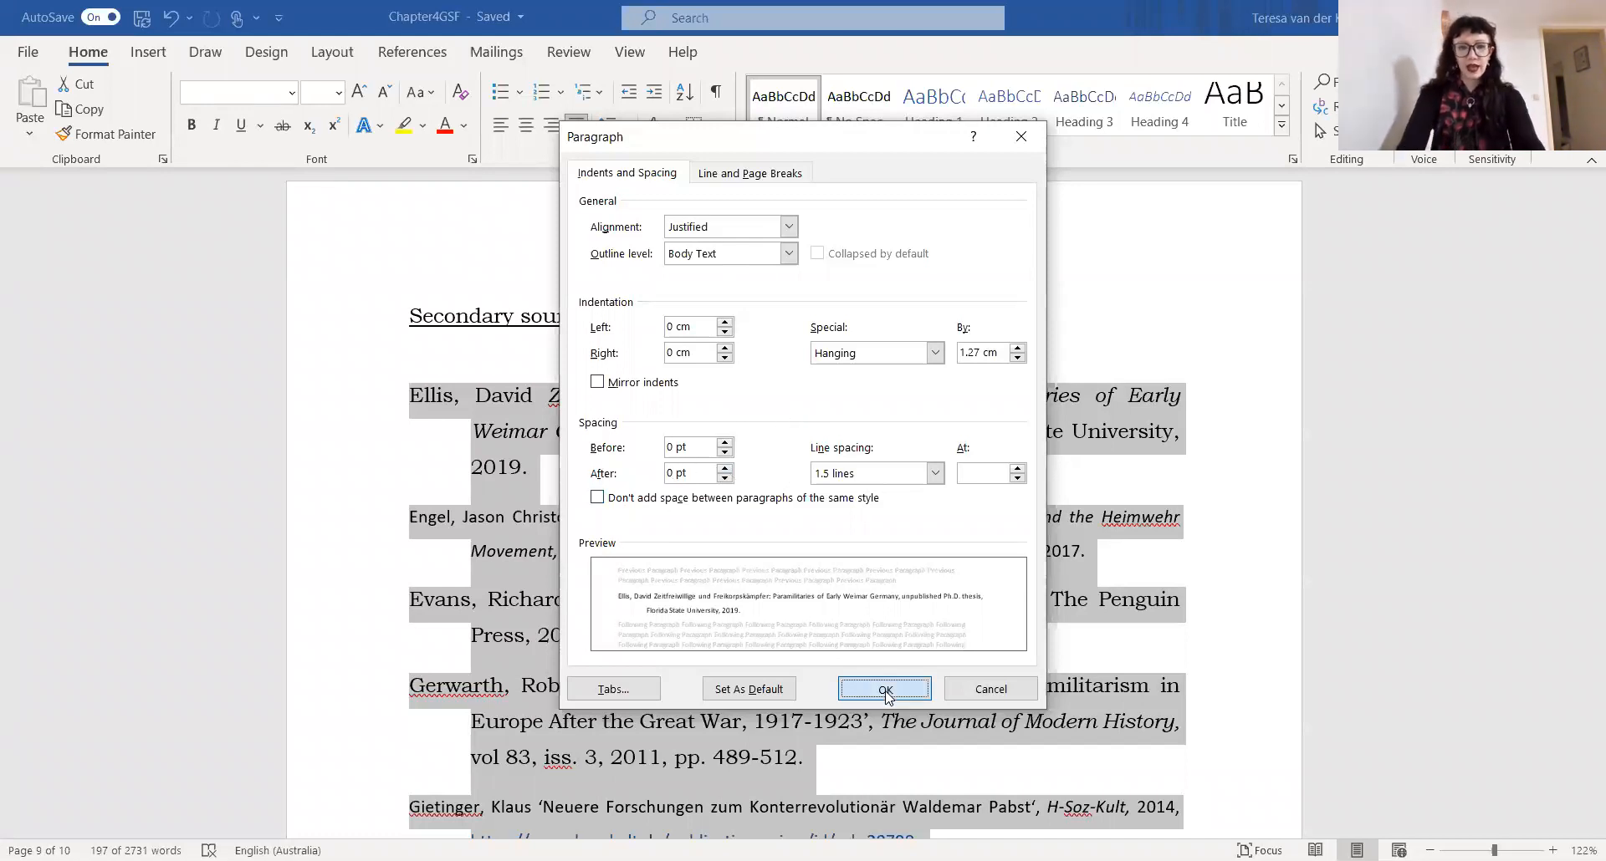
- Set the line spacing of the selected bibliography entries to Single
scroll(1071, 623, "down", 2)
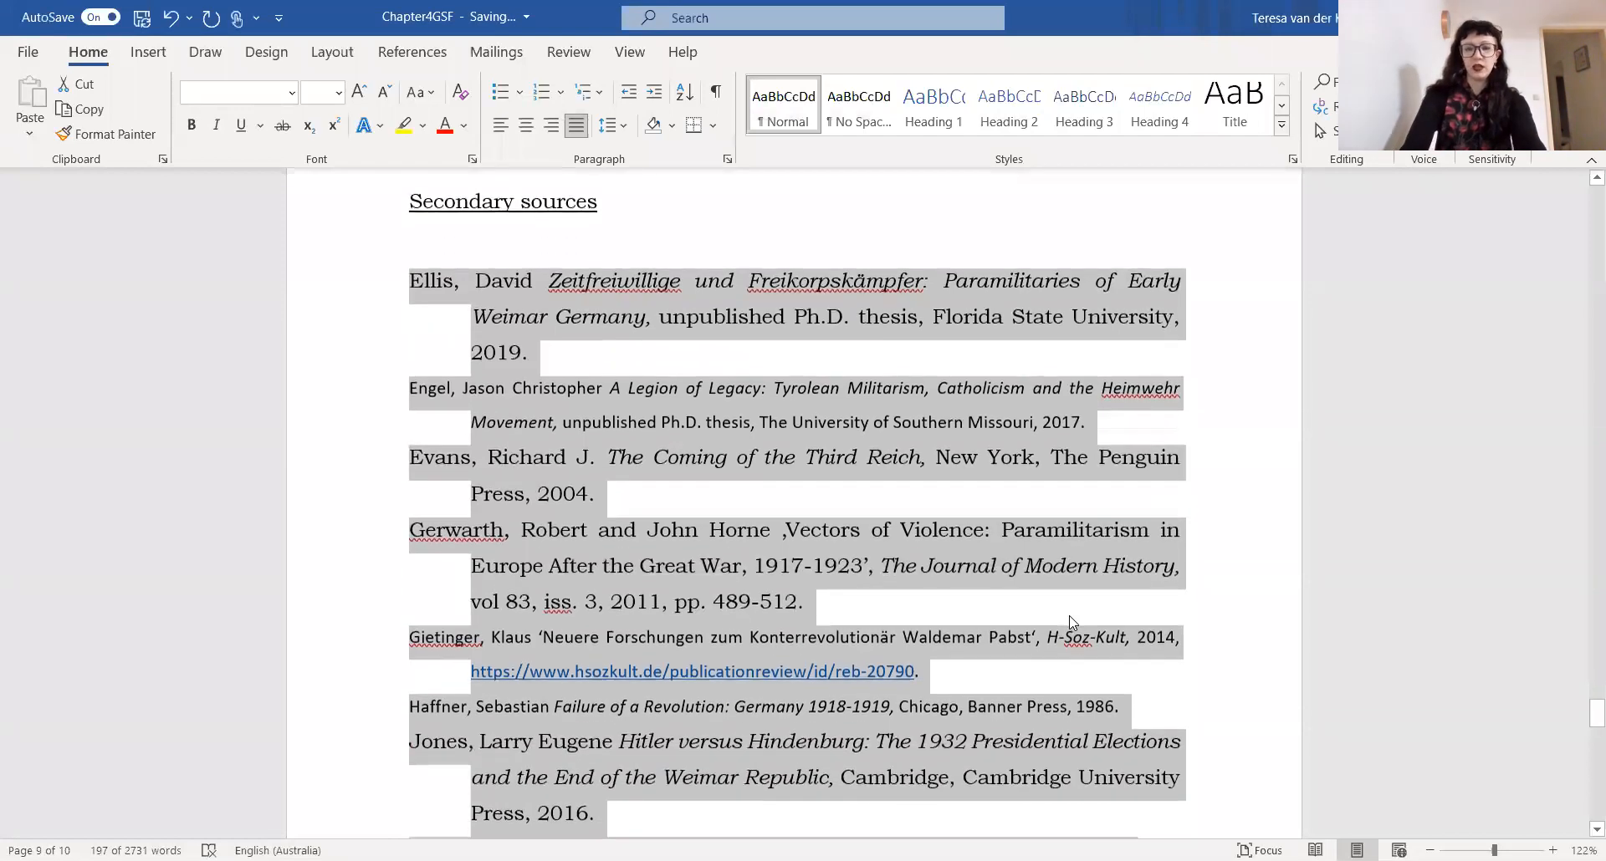
scroll(1071, 623, "up", 1)
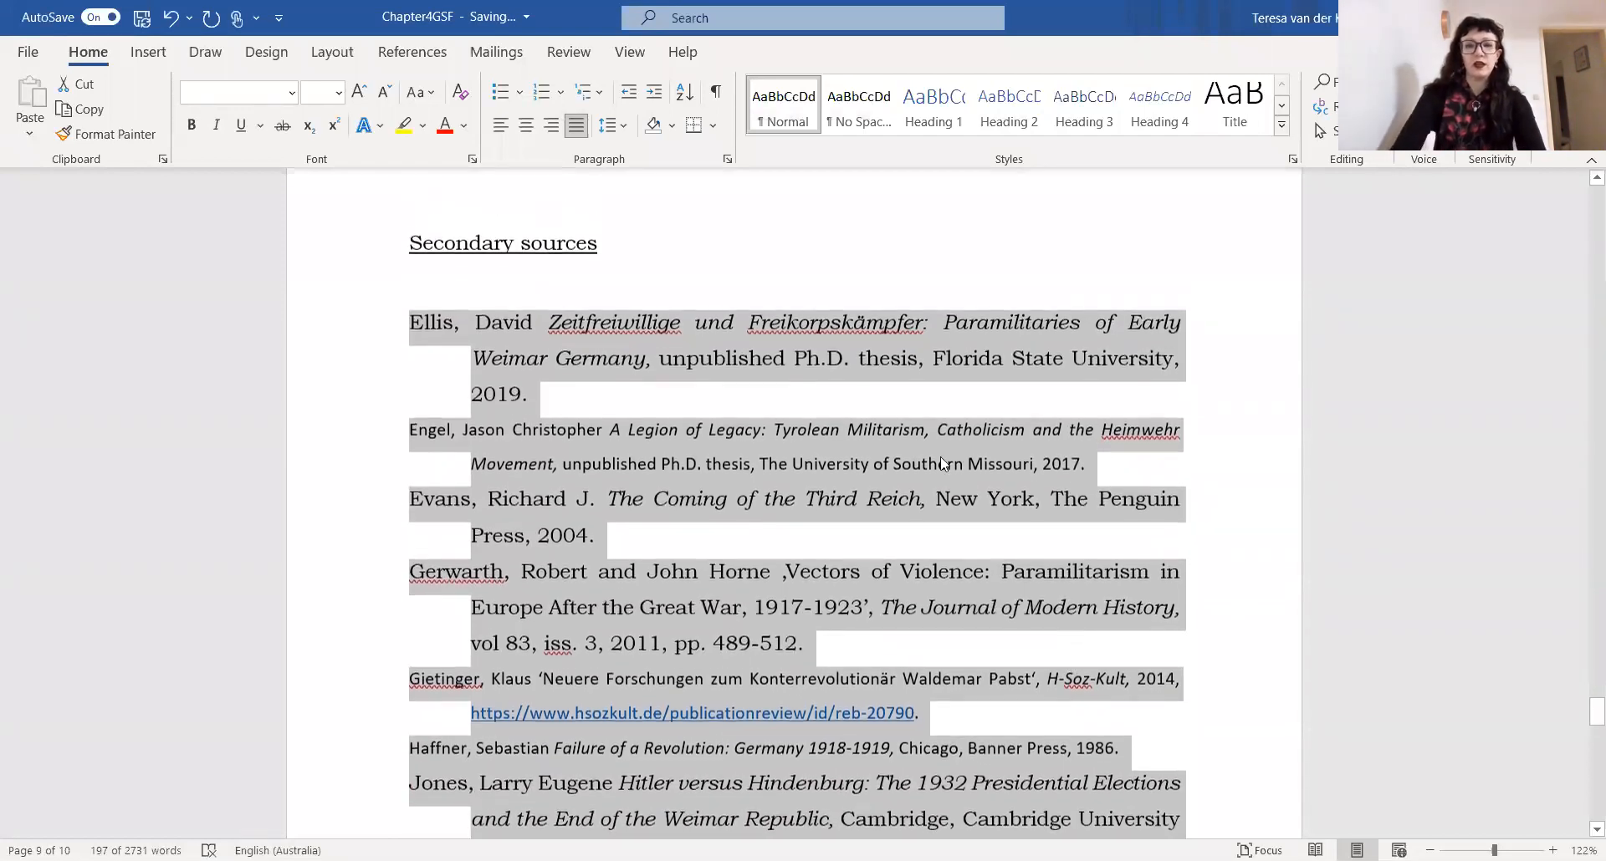
left_click(726, 163)
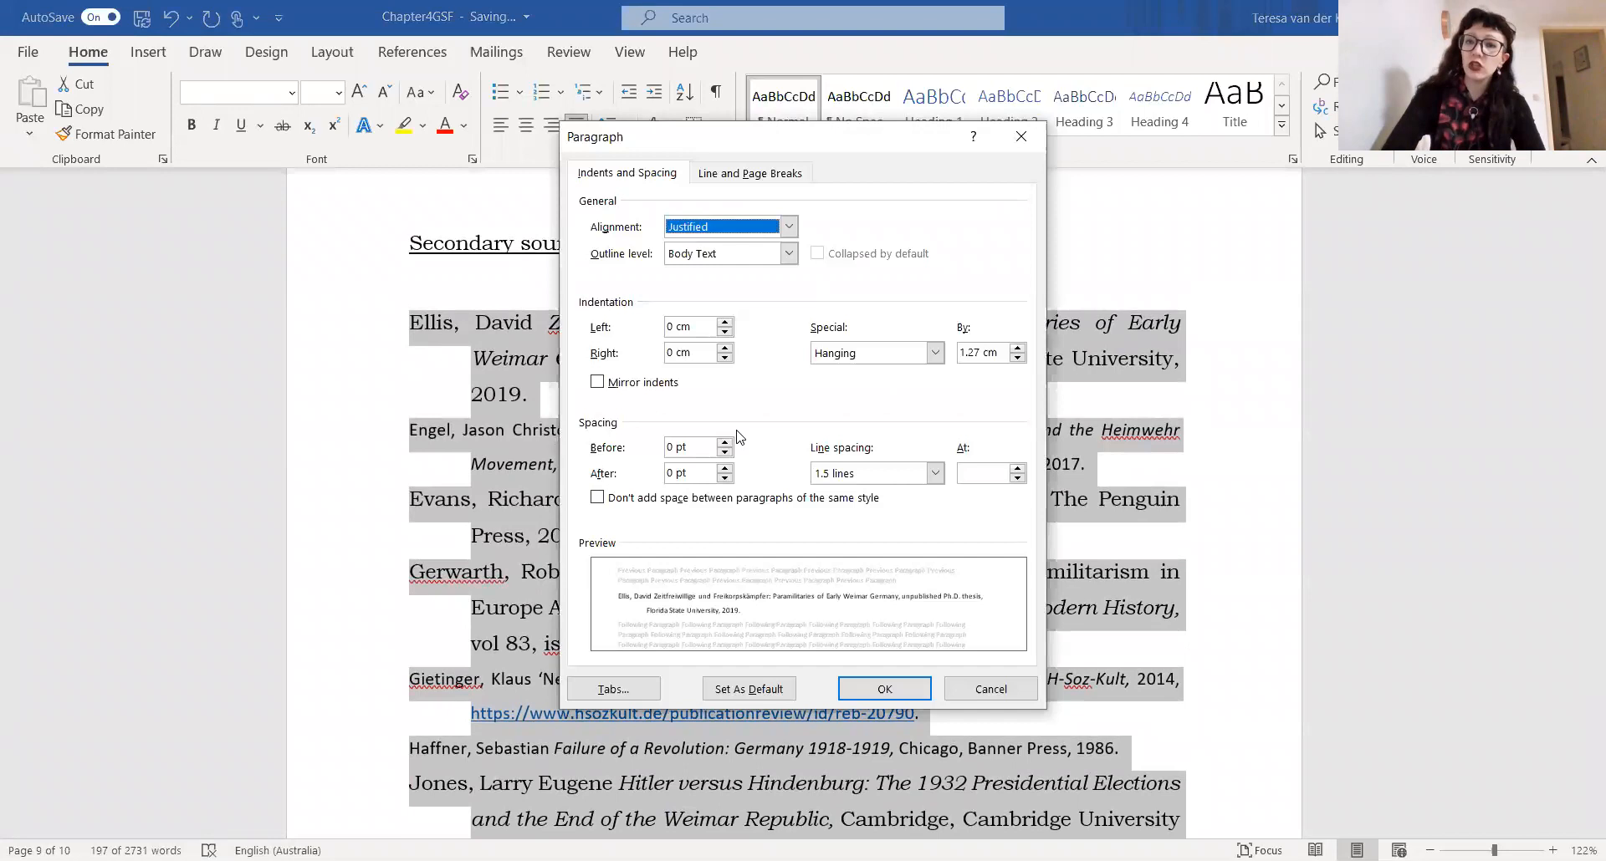
left_click(934, 473)
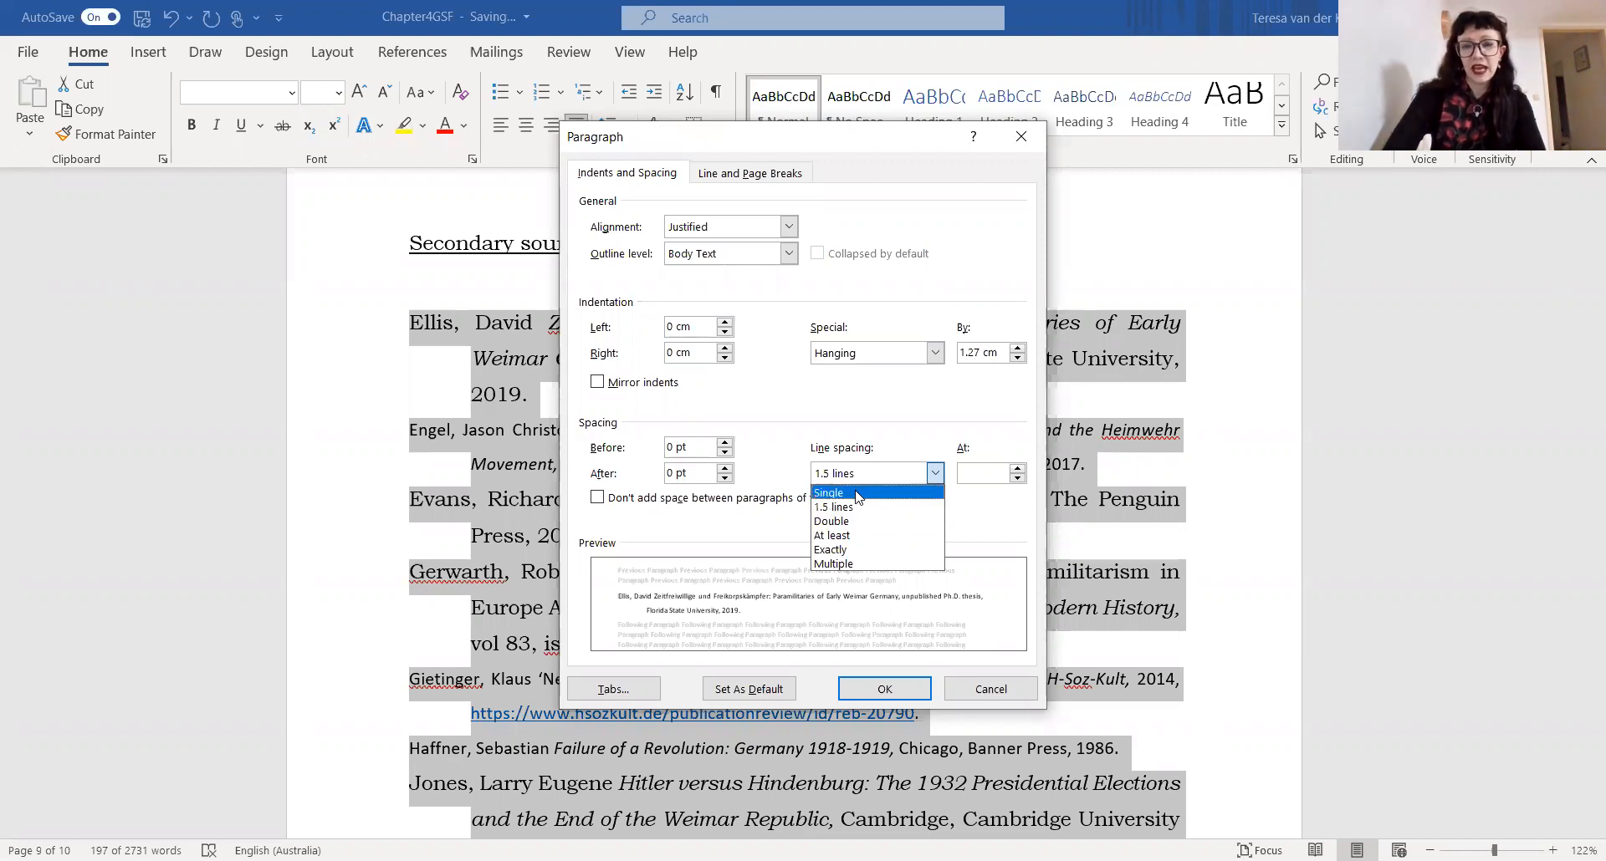
left_click(857, 494)
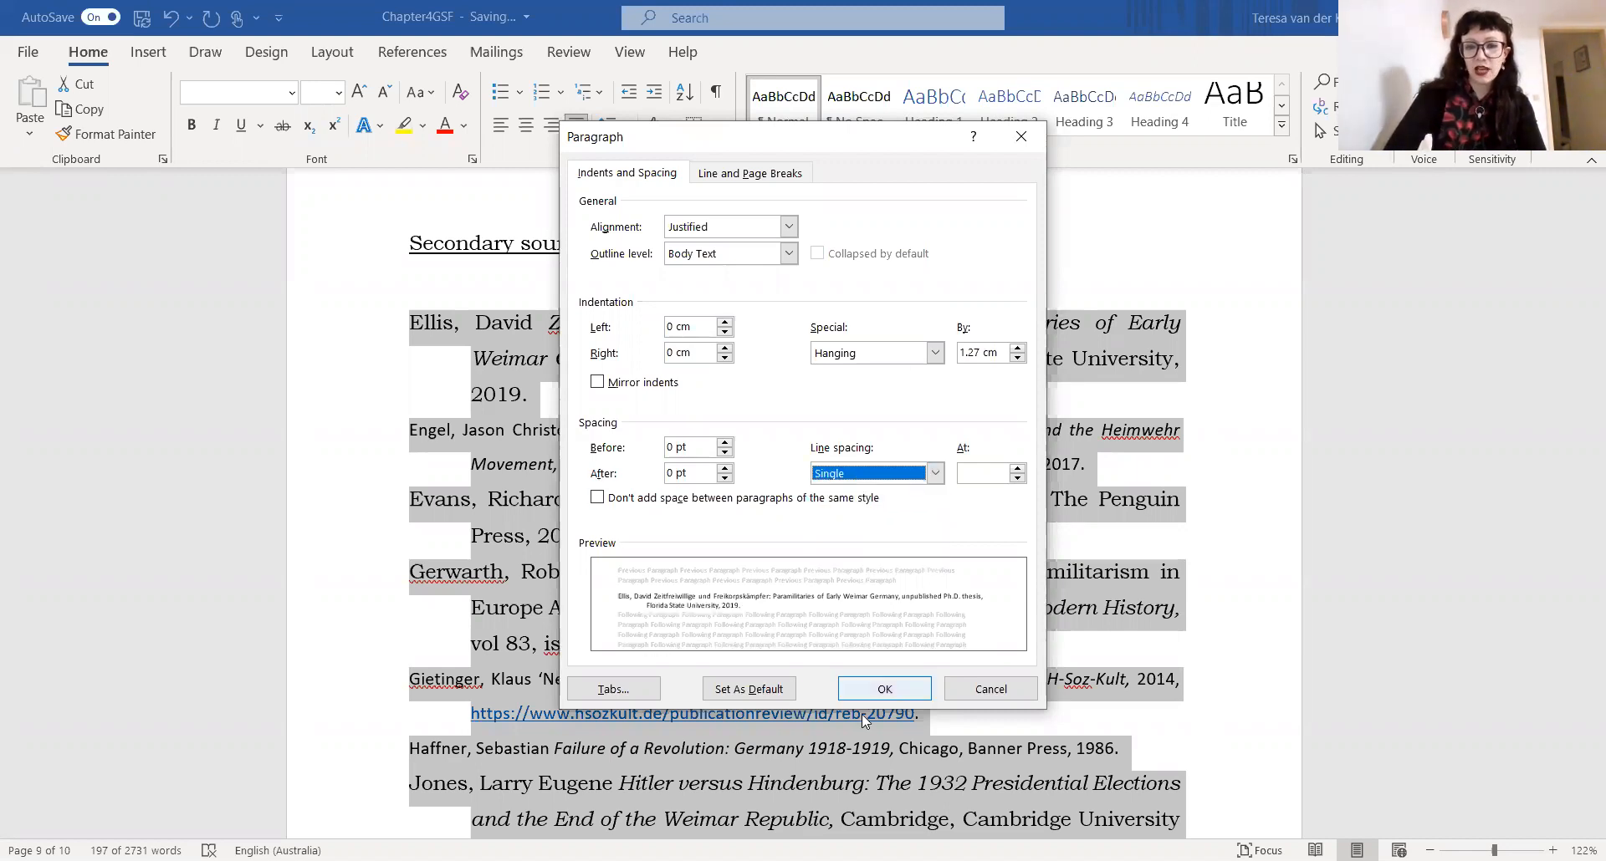
left_click(874, 691)
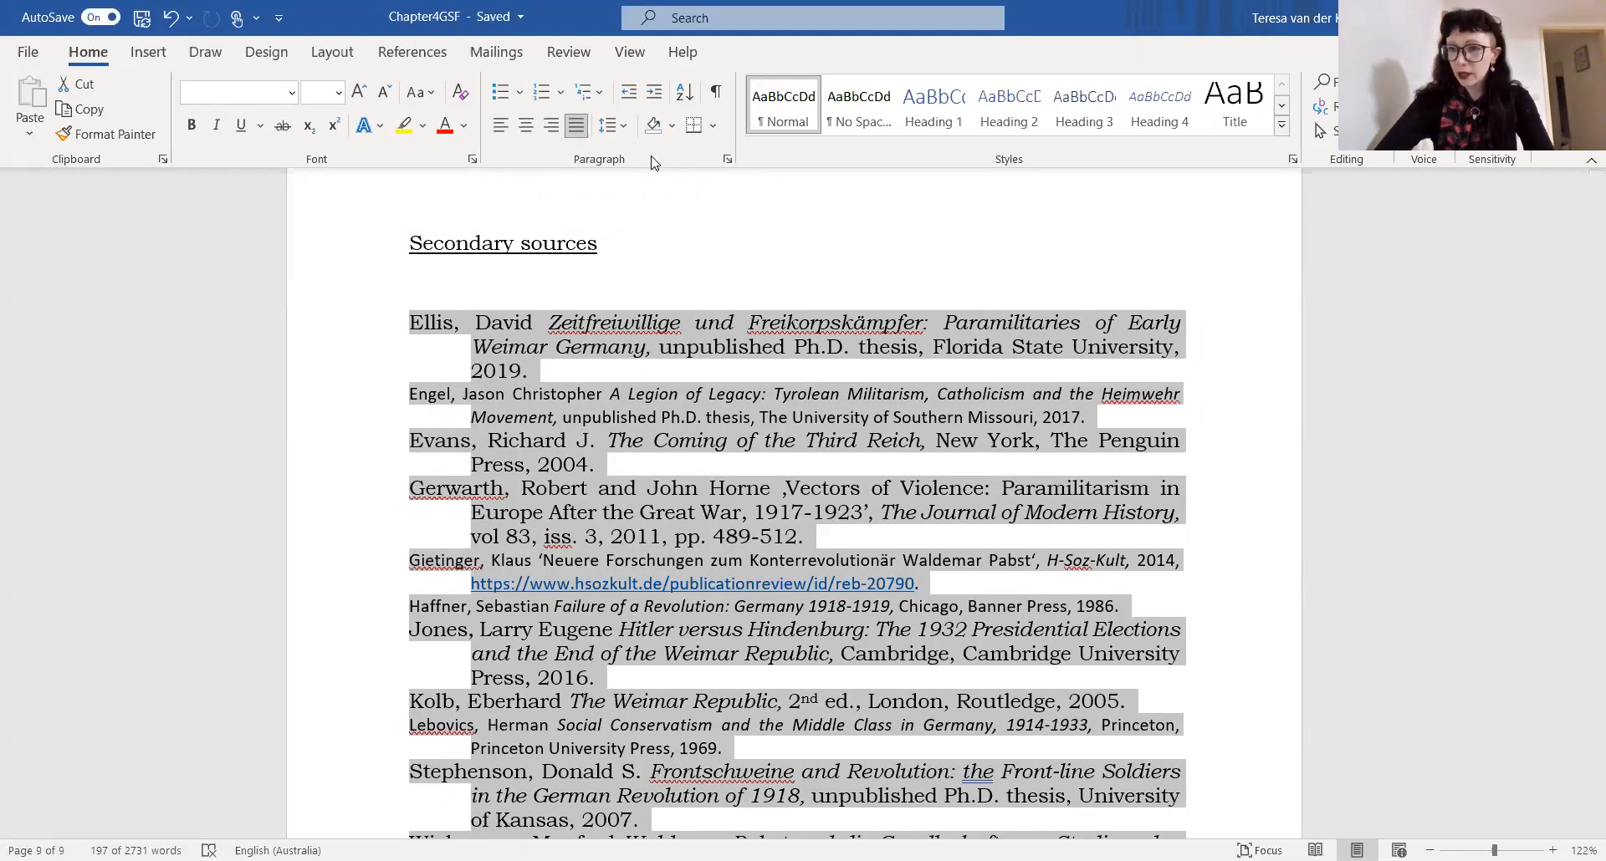
- Format all the selected bibliography entries in Times New Roman, size 12
left_click(474, 164)
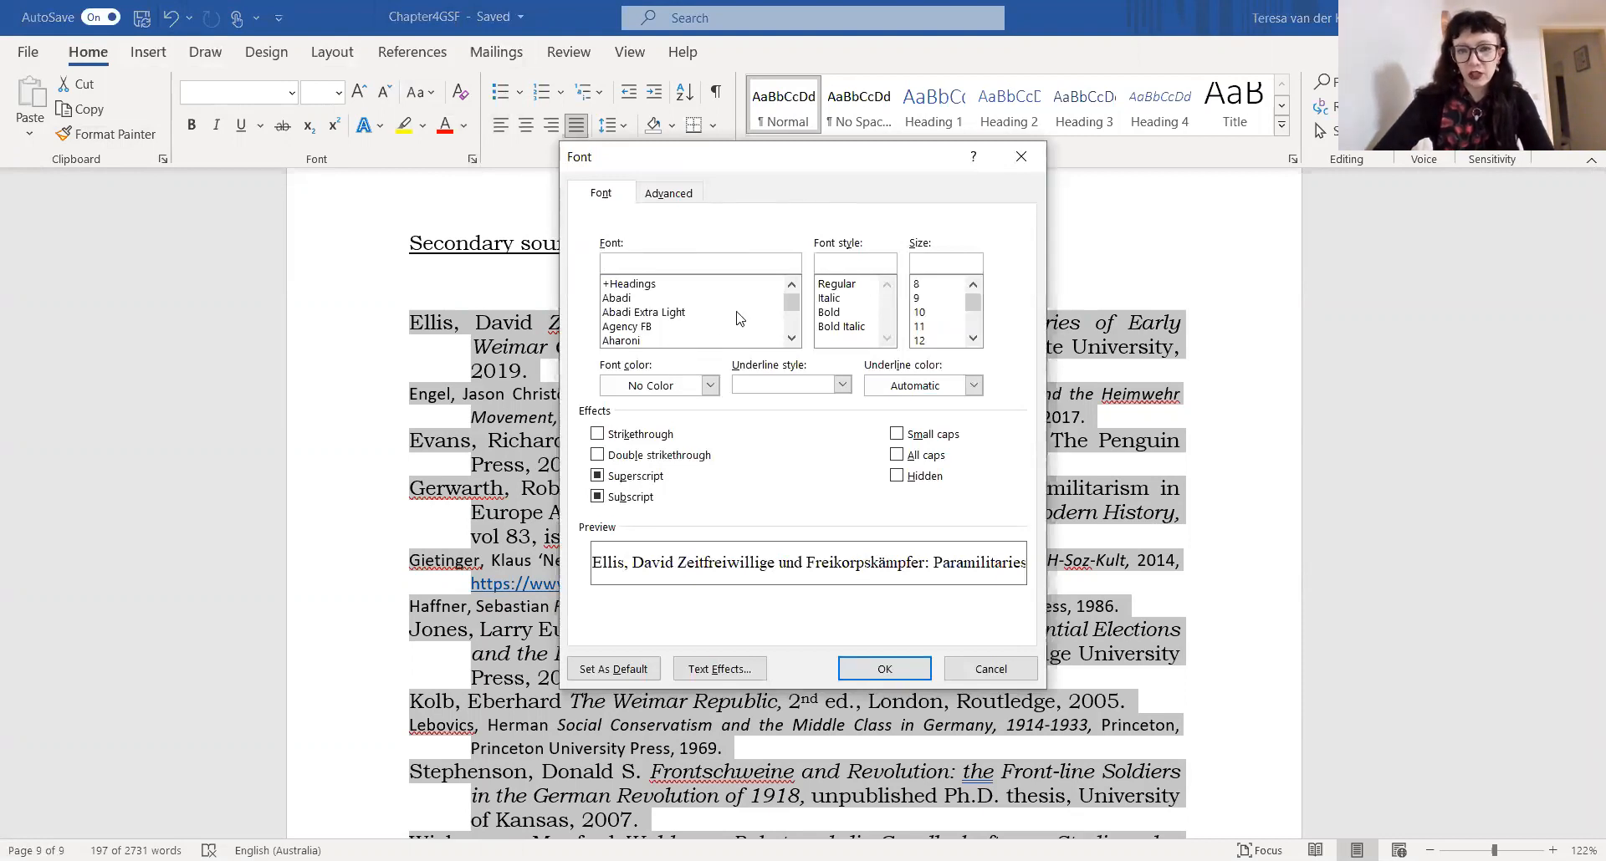
type("Times")
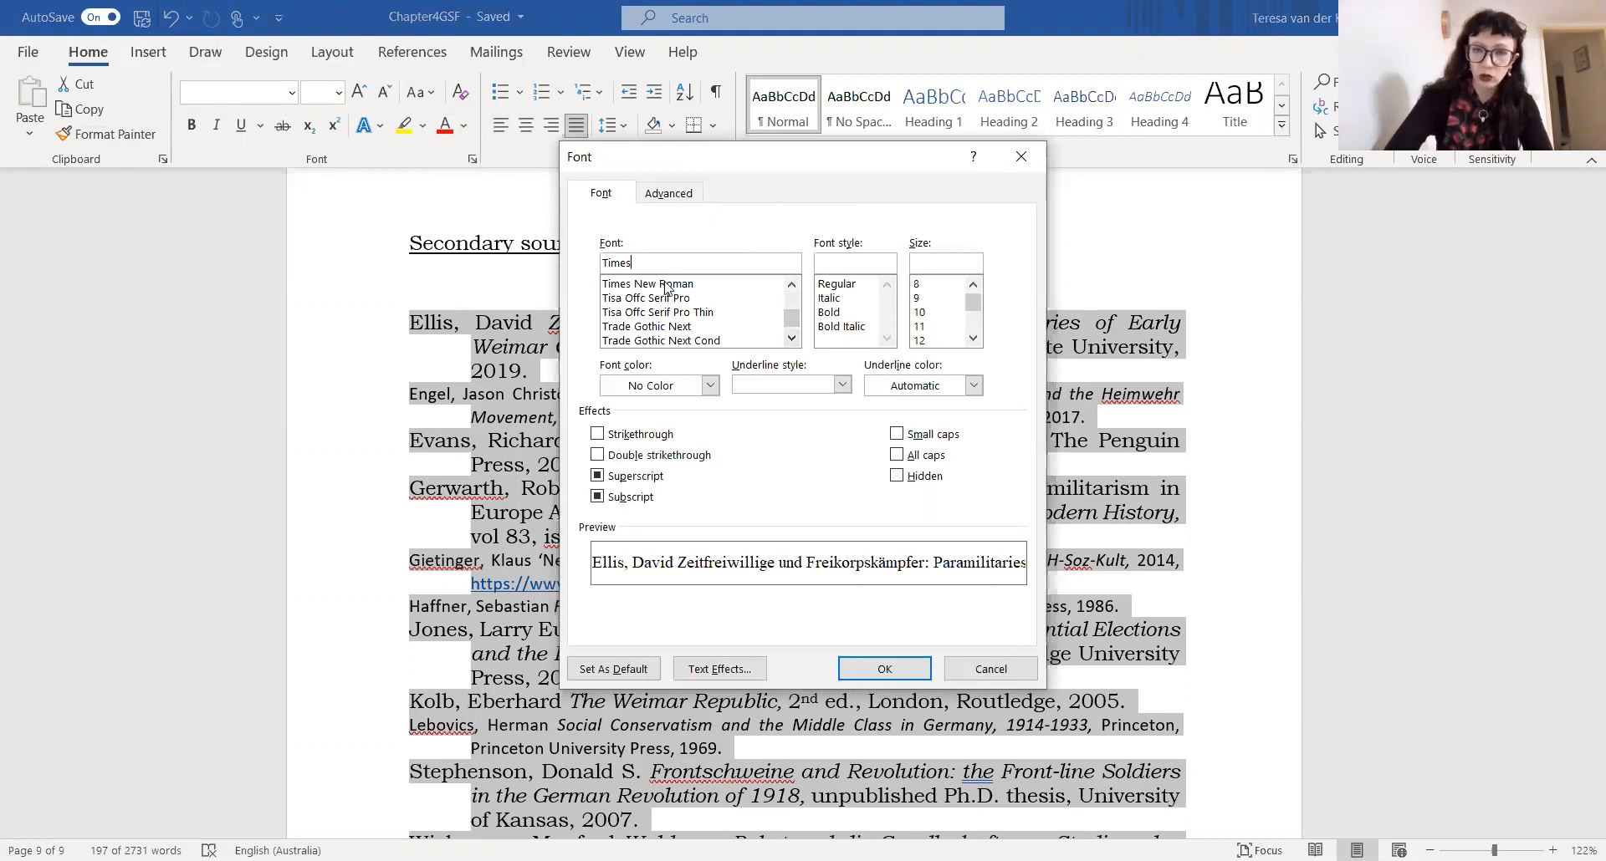
left_click(645, 286)
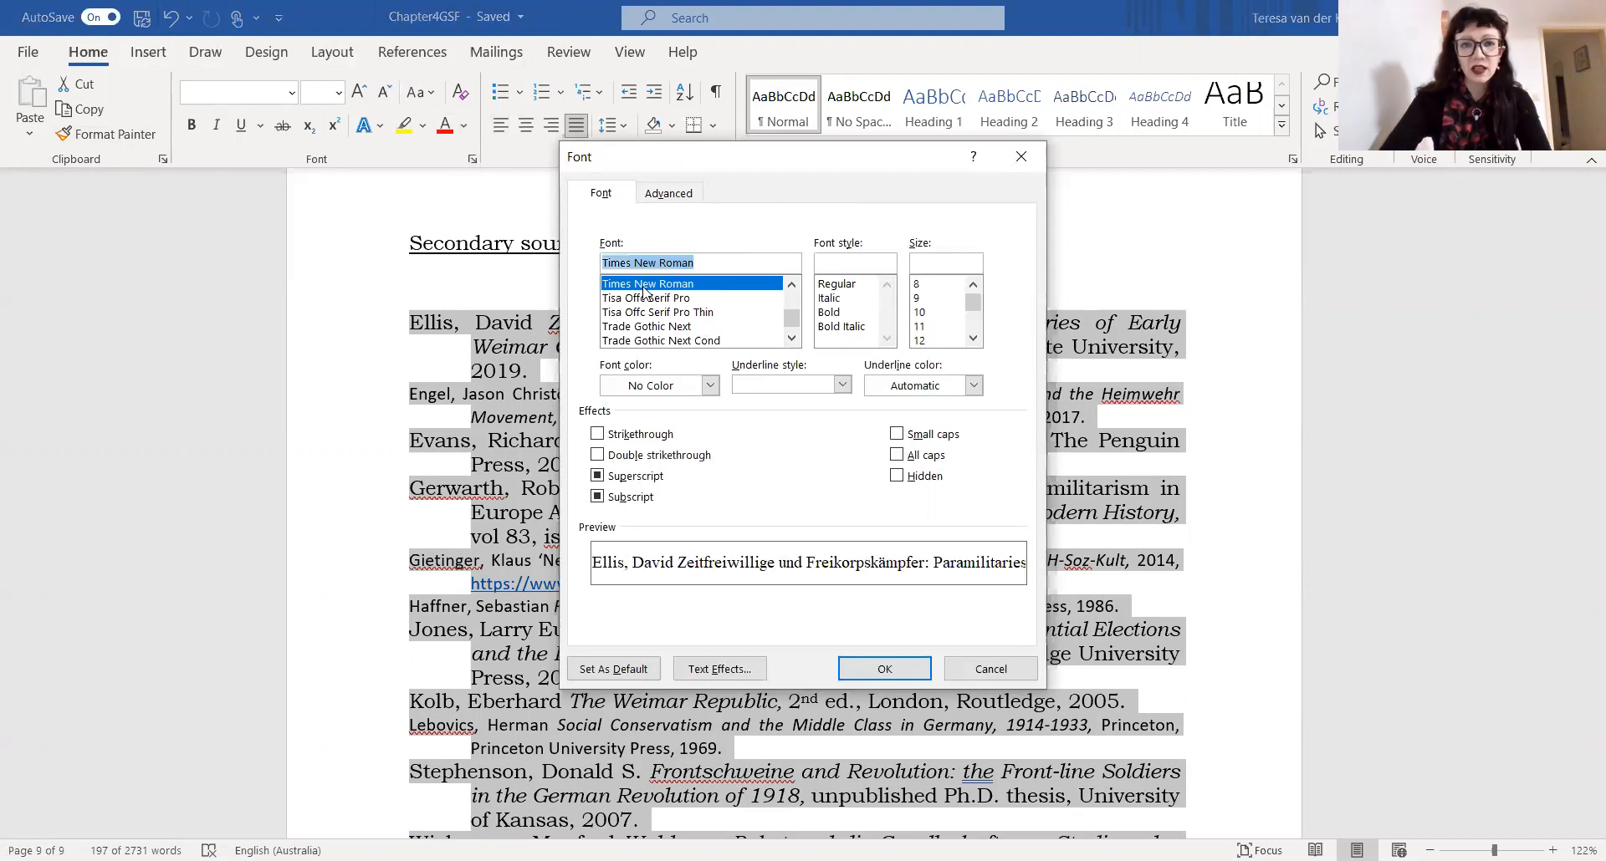
left_click(928, 340)
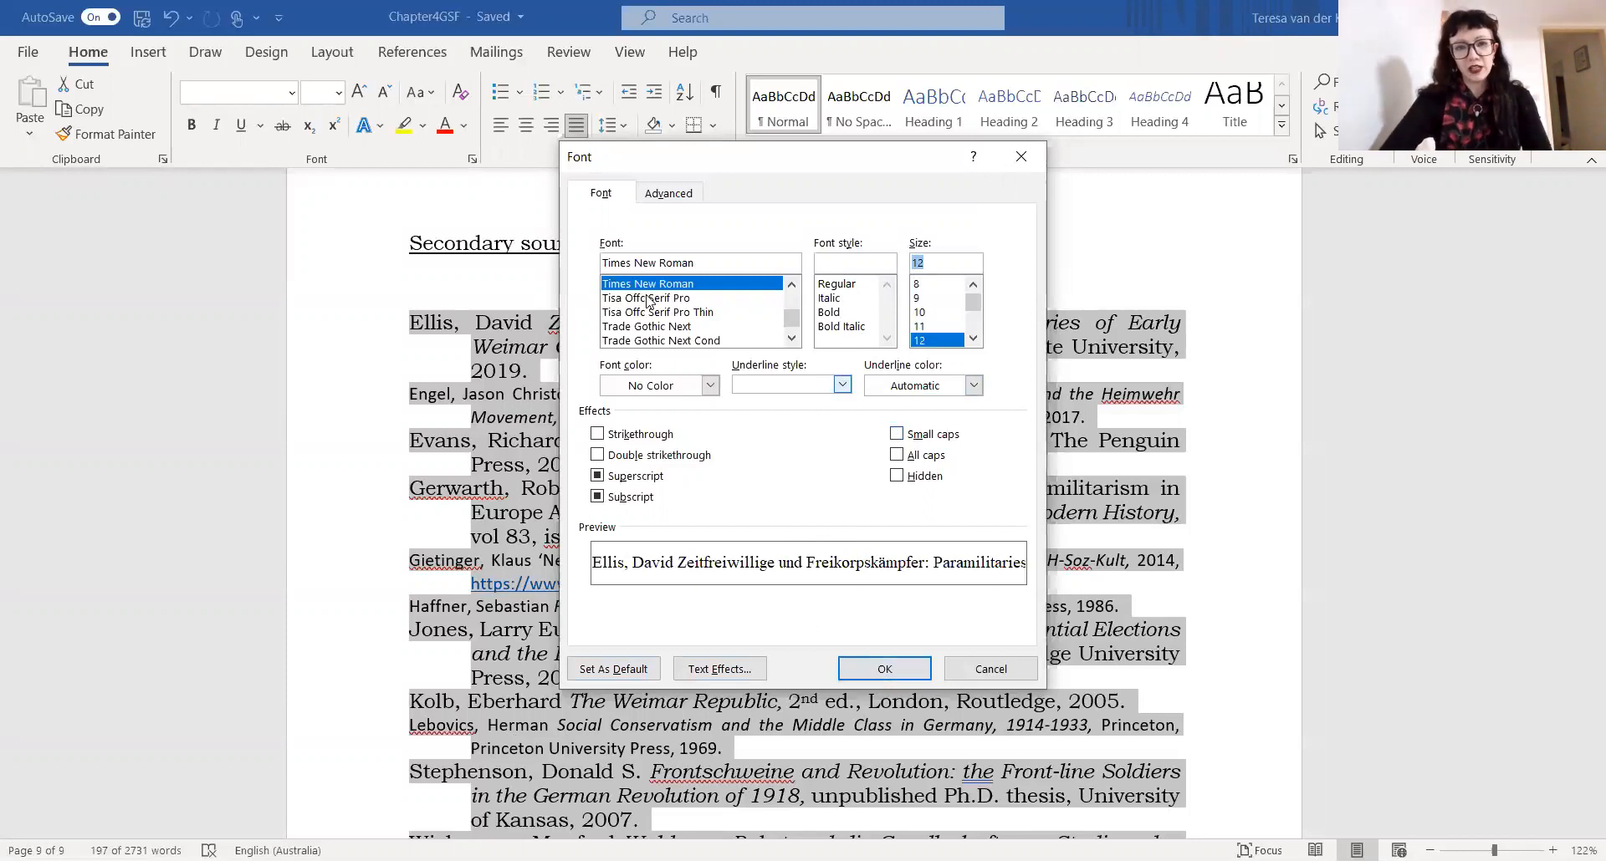
left_click(866, 669)
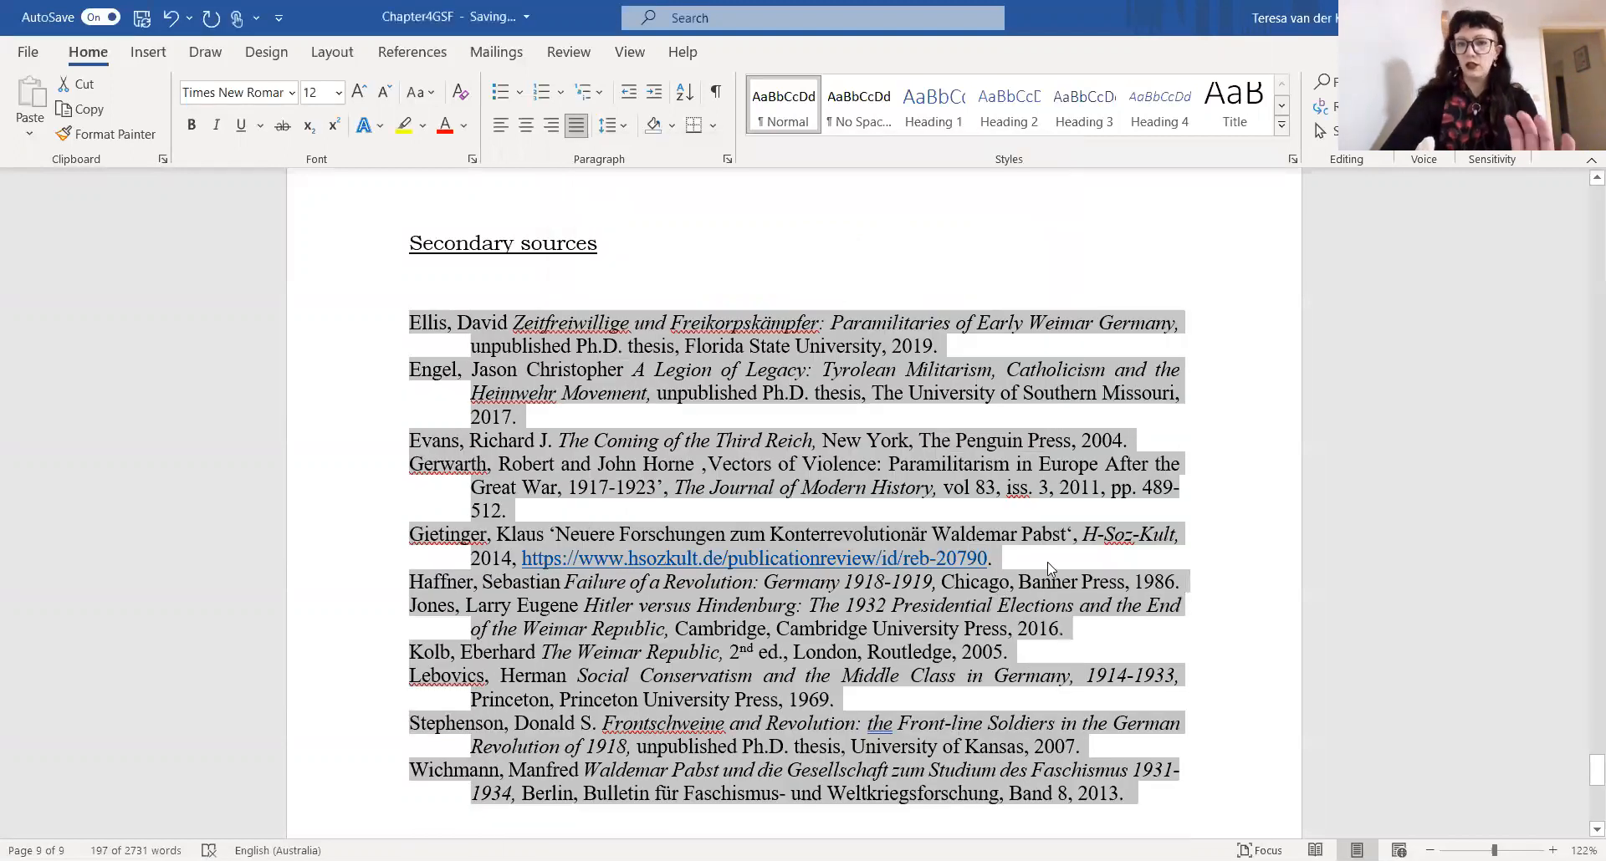
scroll(1050, 569, "down", 2)
scroll(1051, 569, "up", 1)
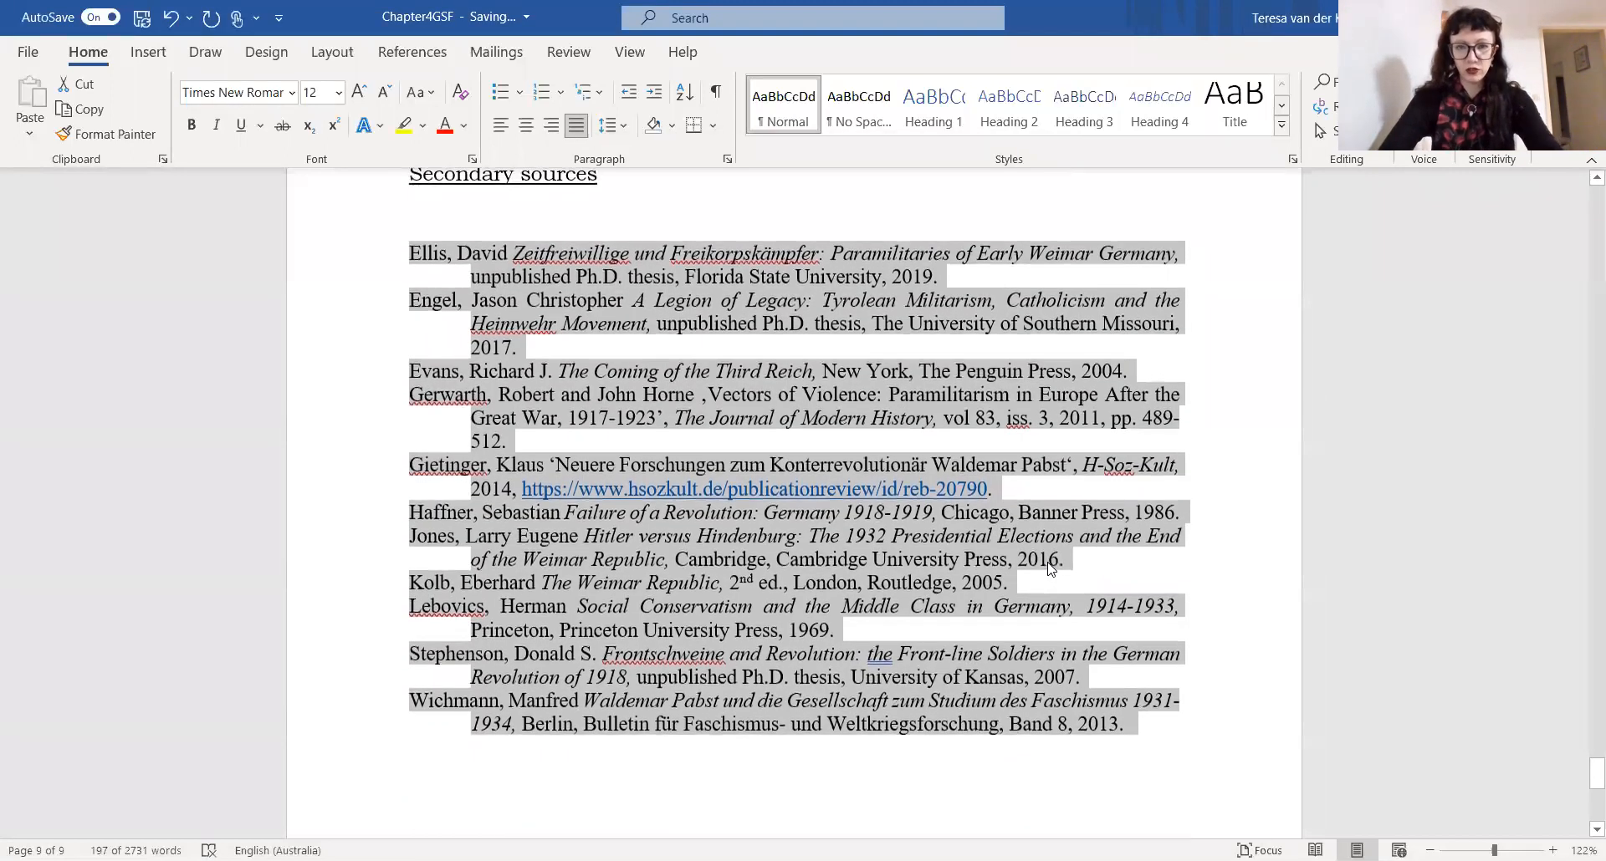
left_click(818, 310)
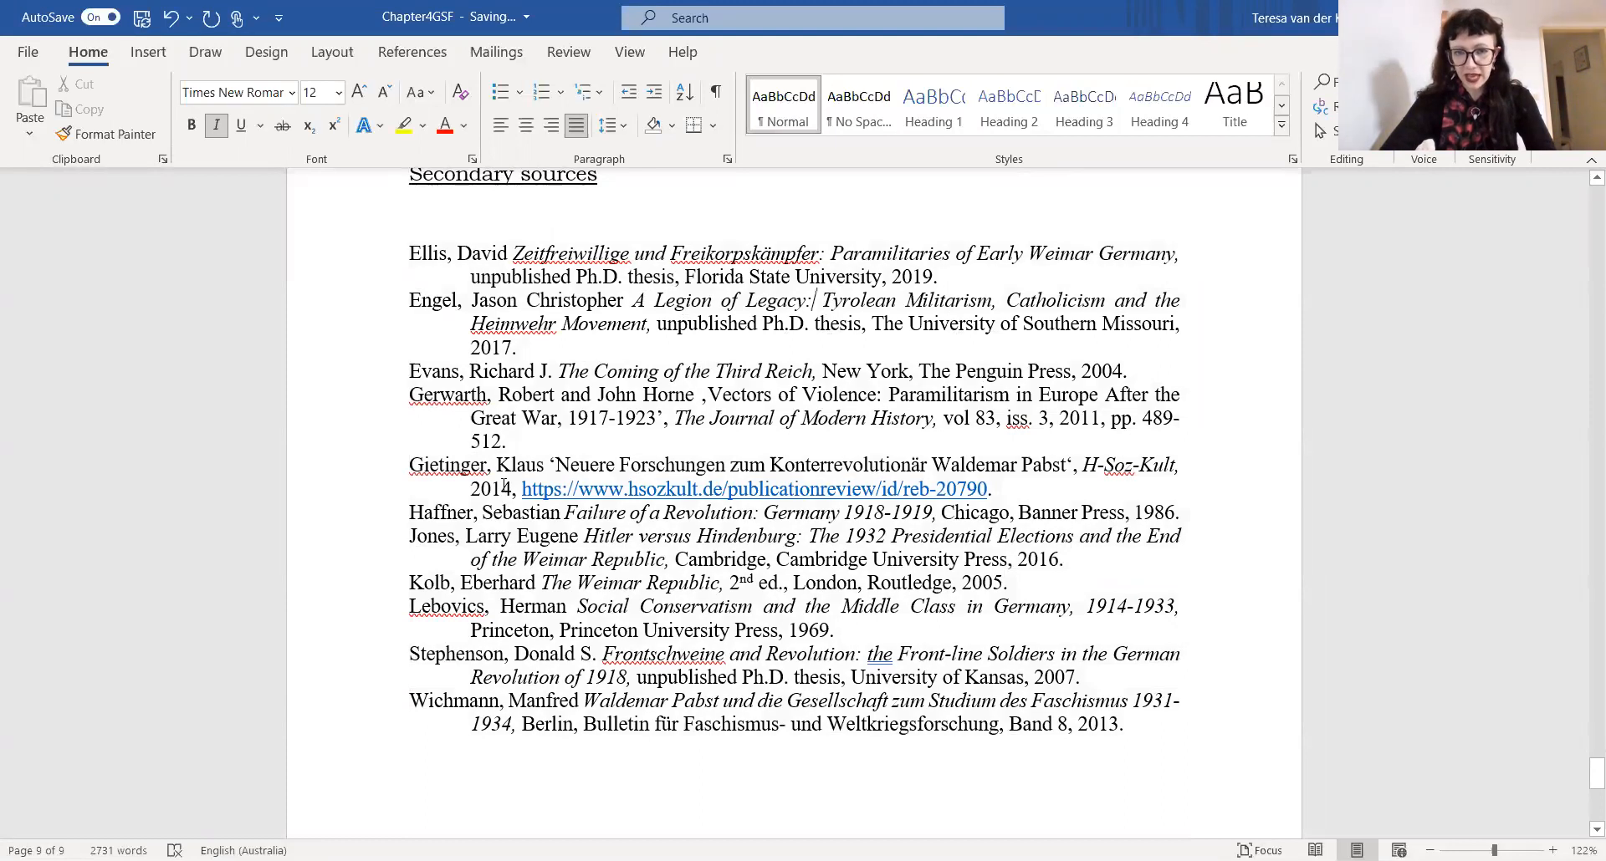
left_click(834, 633)
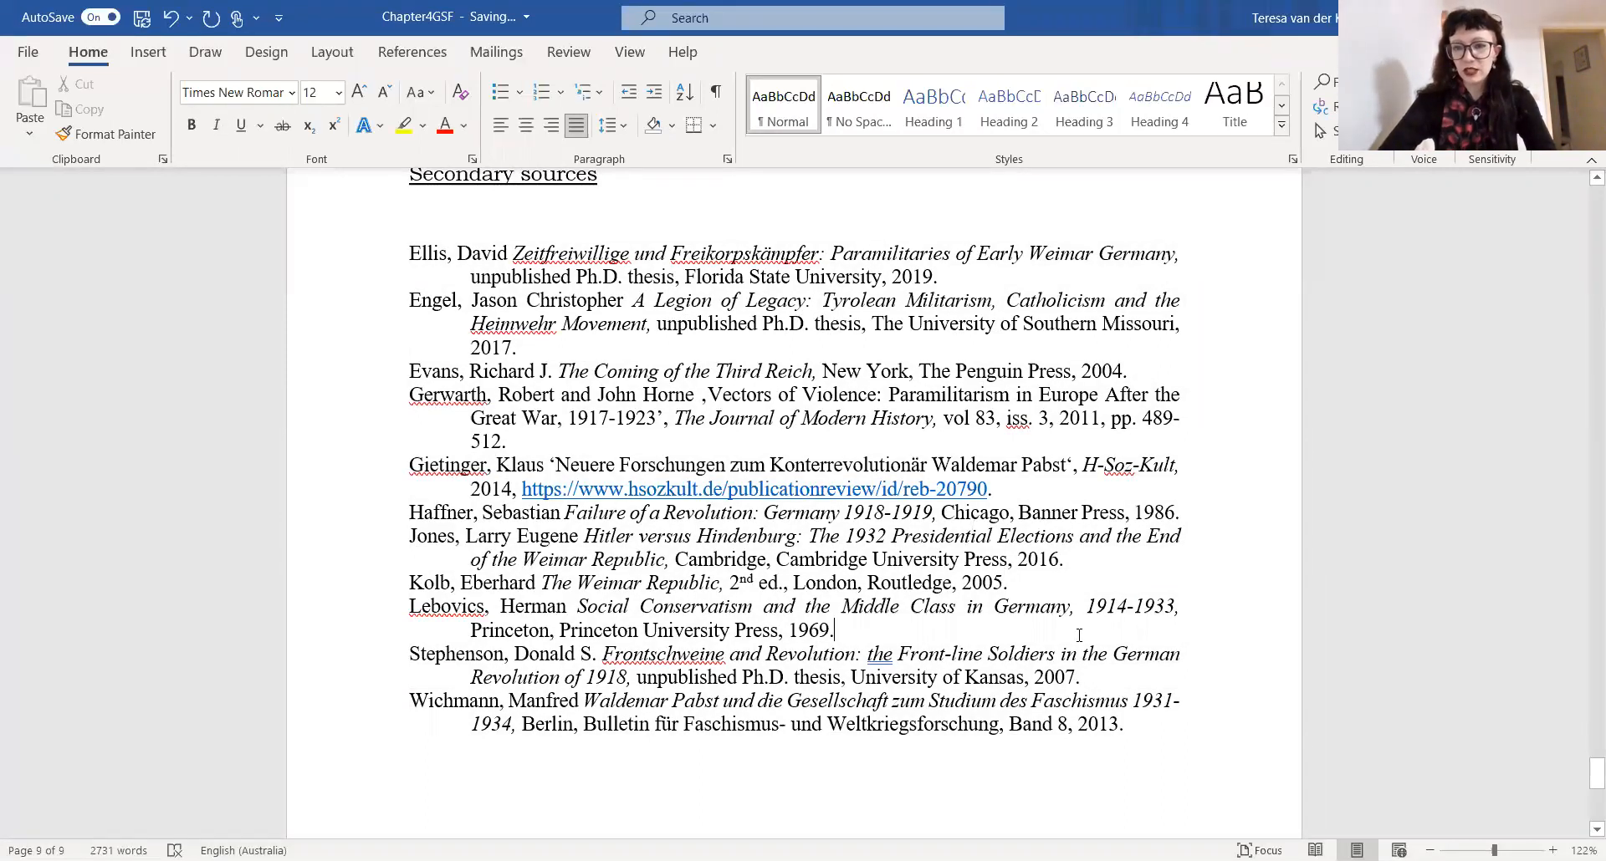
left_click(585, 701)
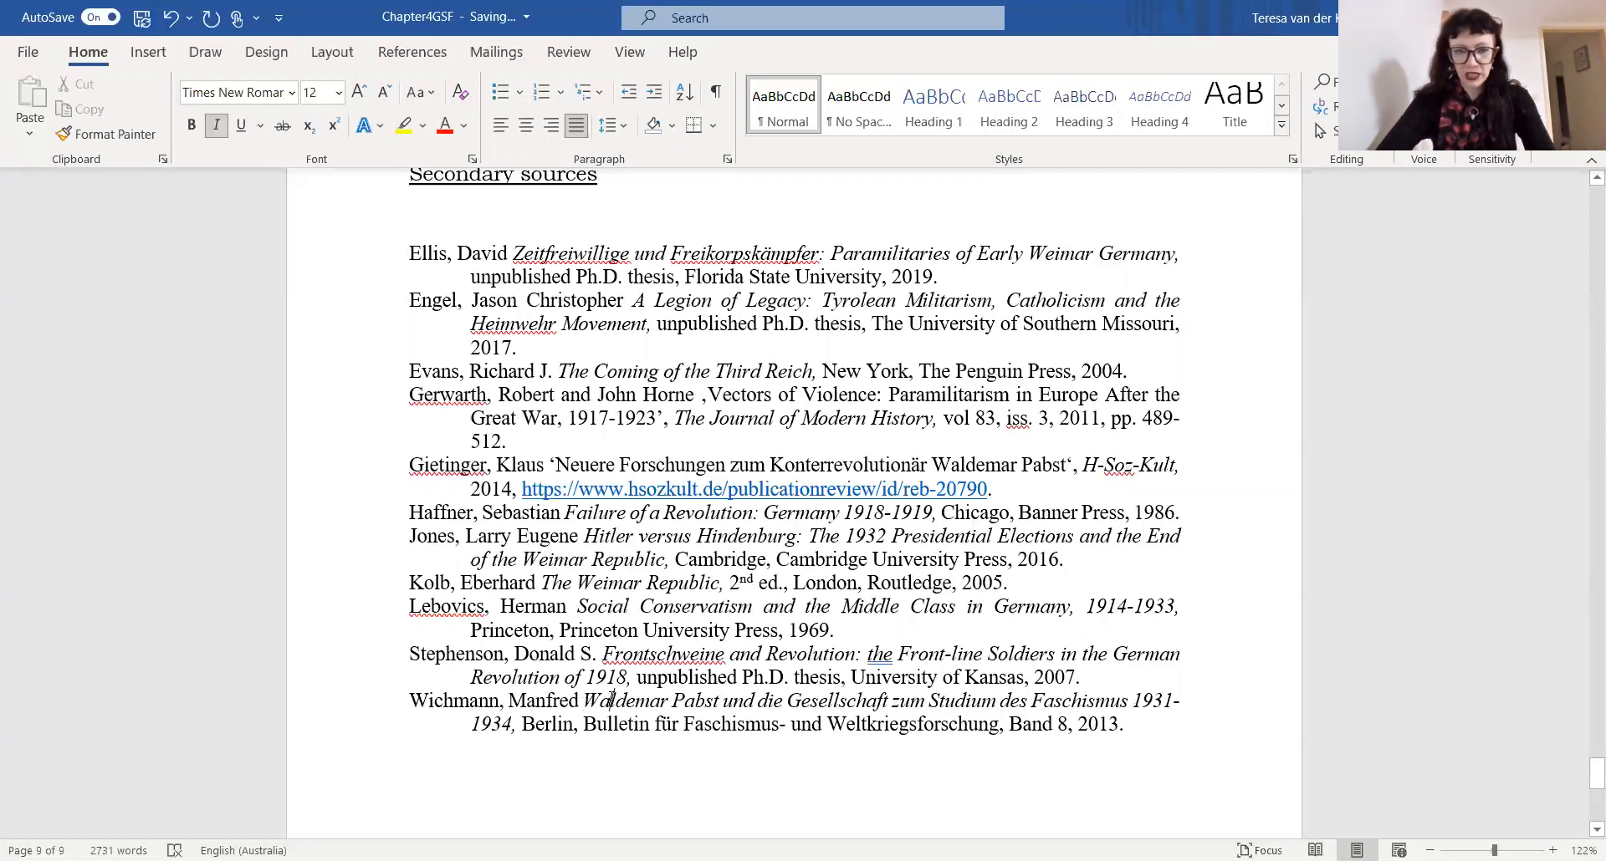
left_click(493, 699)
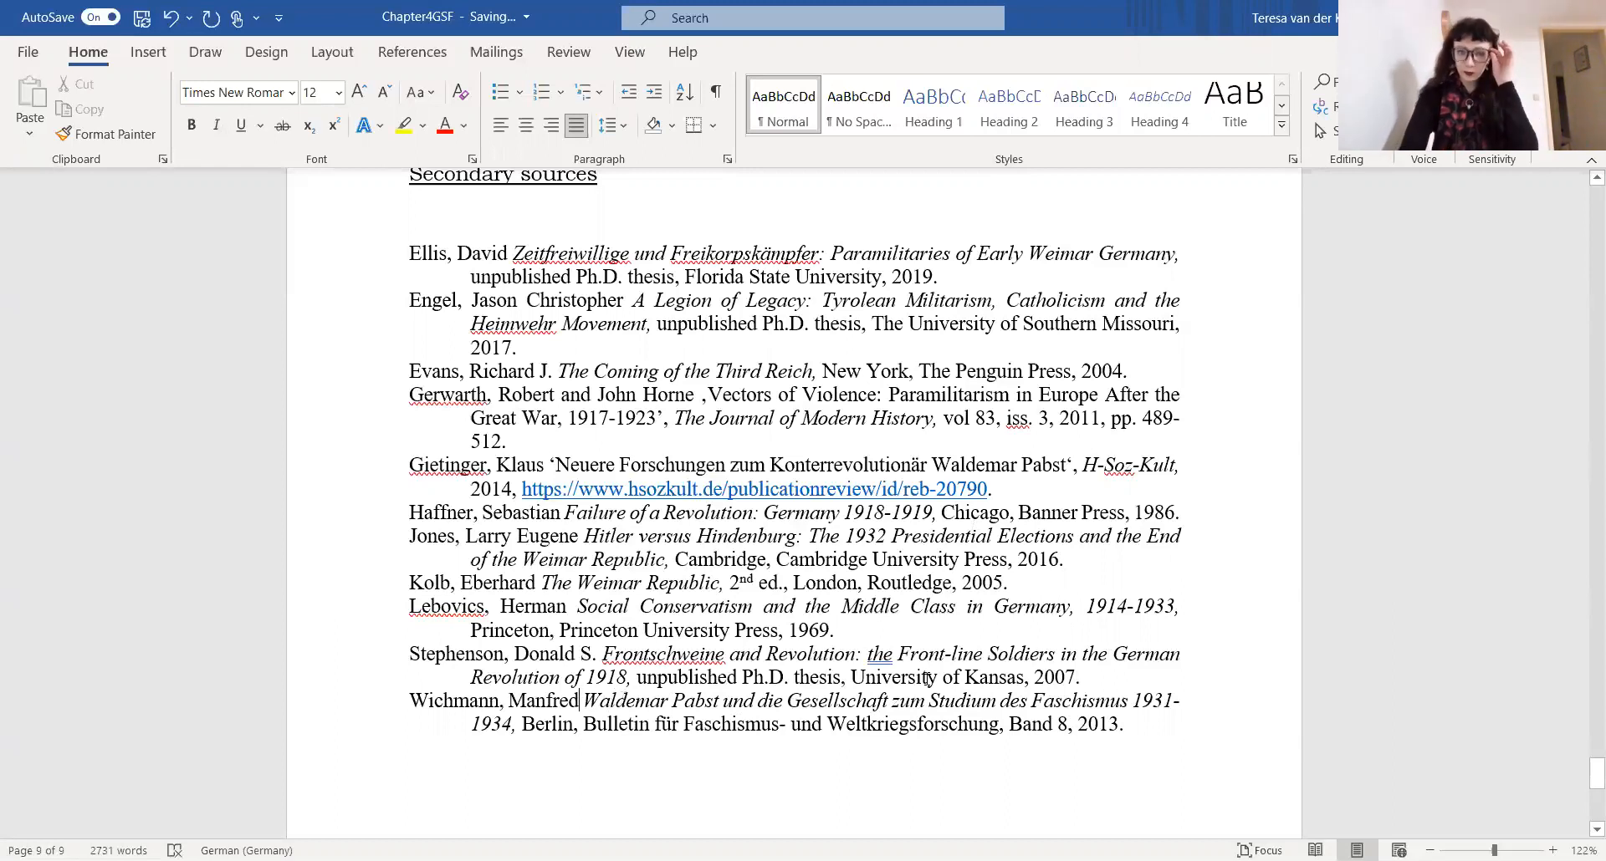
scroll(927, 679, "up", 2)
scroll(993, 654, "down", 1)
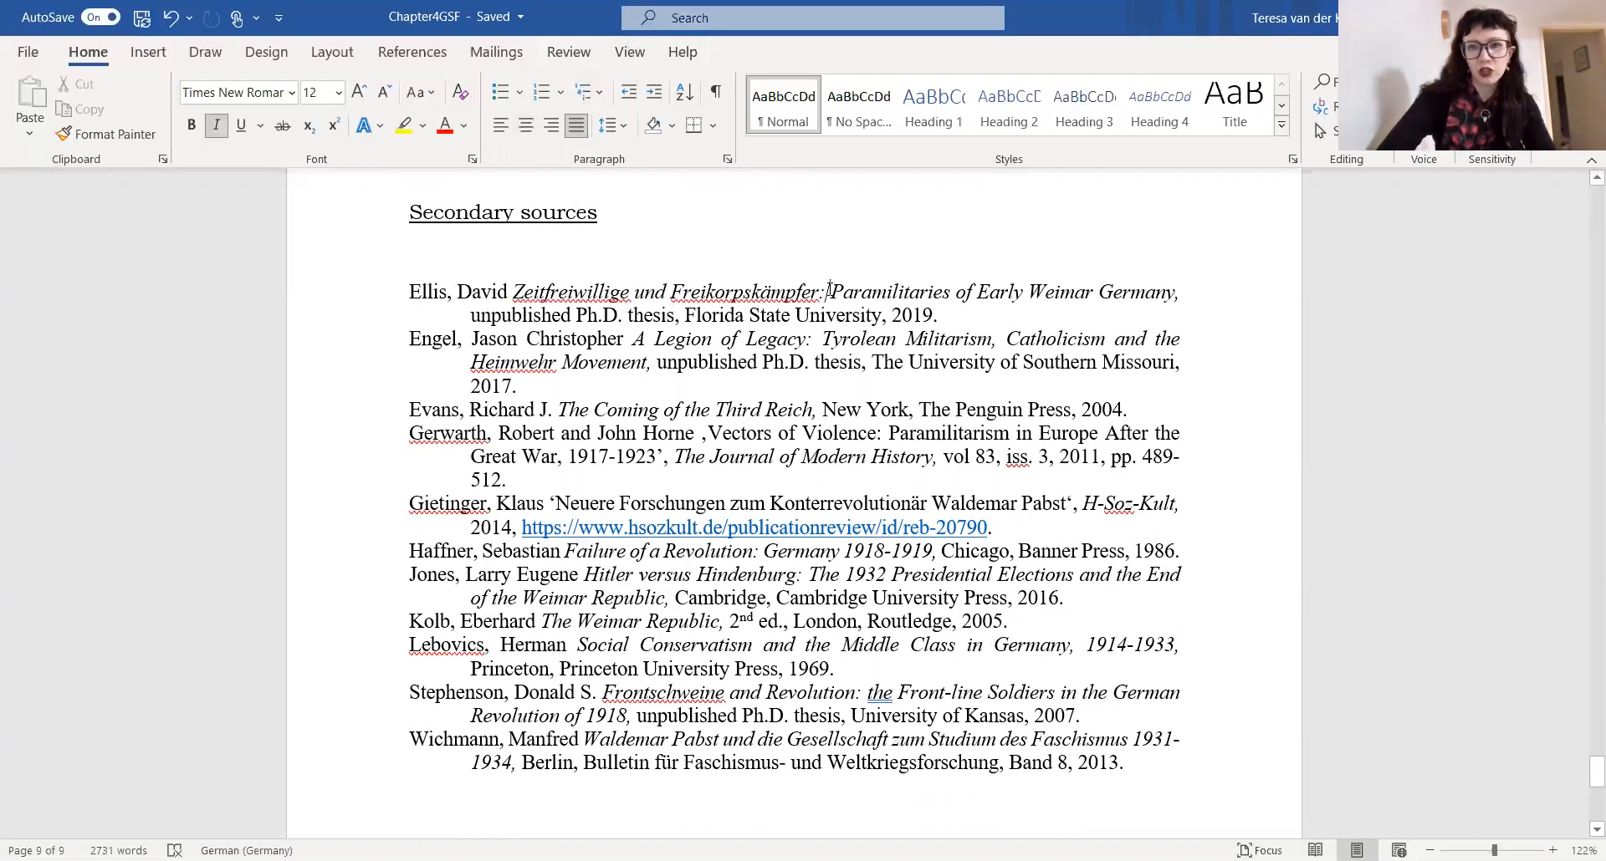
scroll(828, 287, "up", 4)
left_click(826, 484)
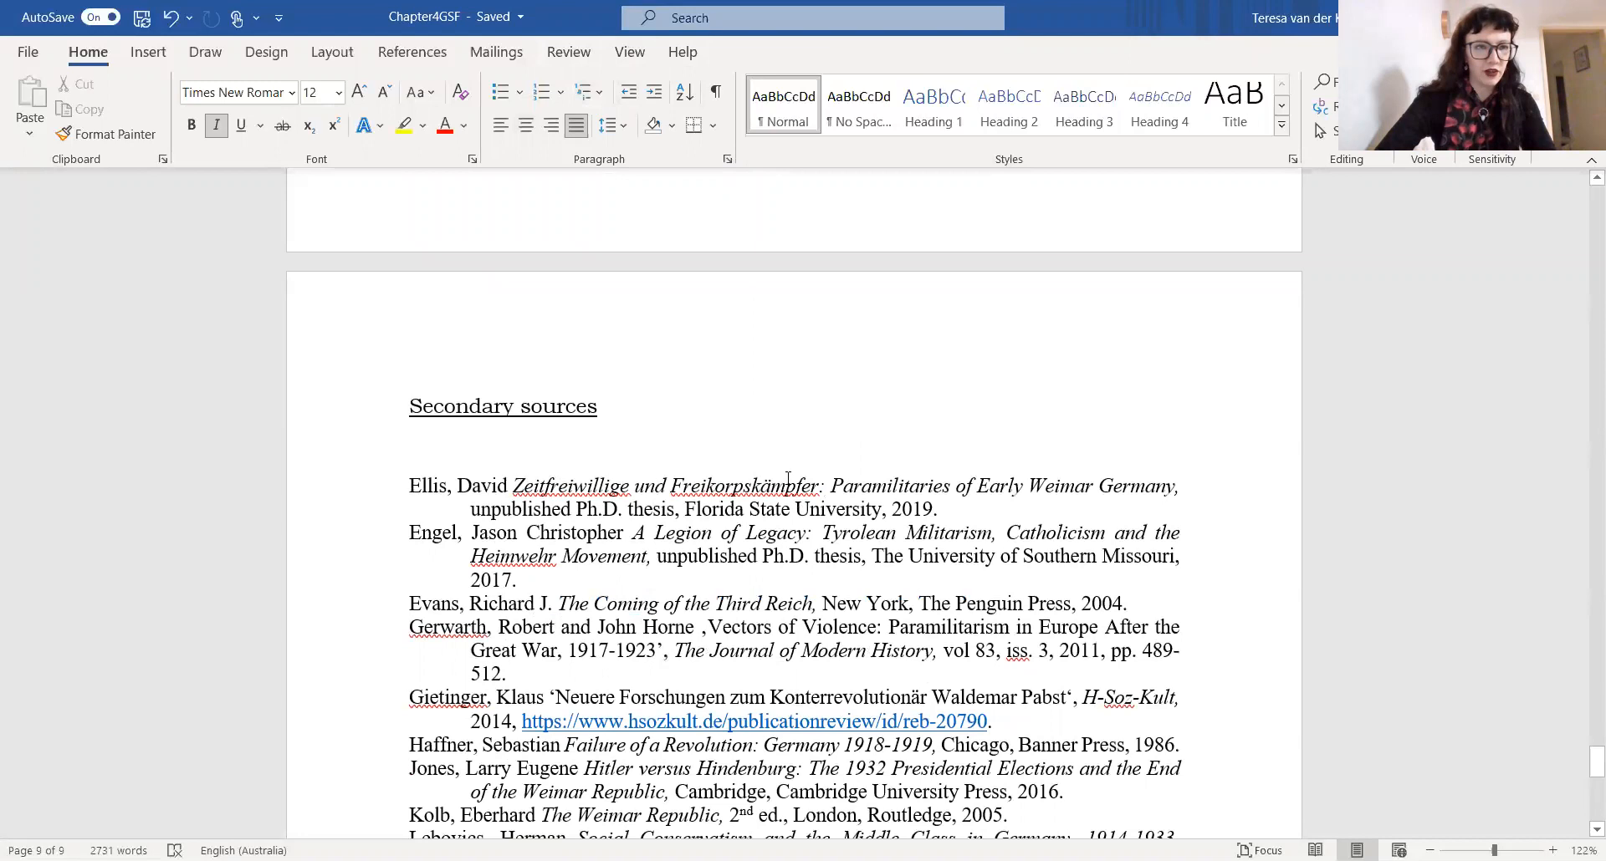
scroll(793, 473, "down", 1)
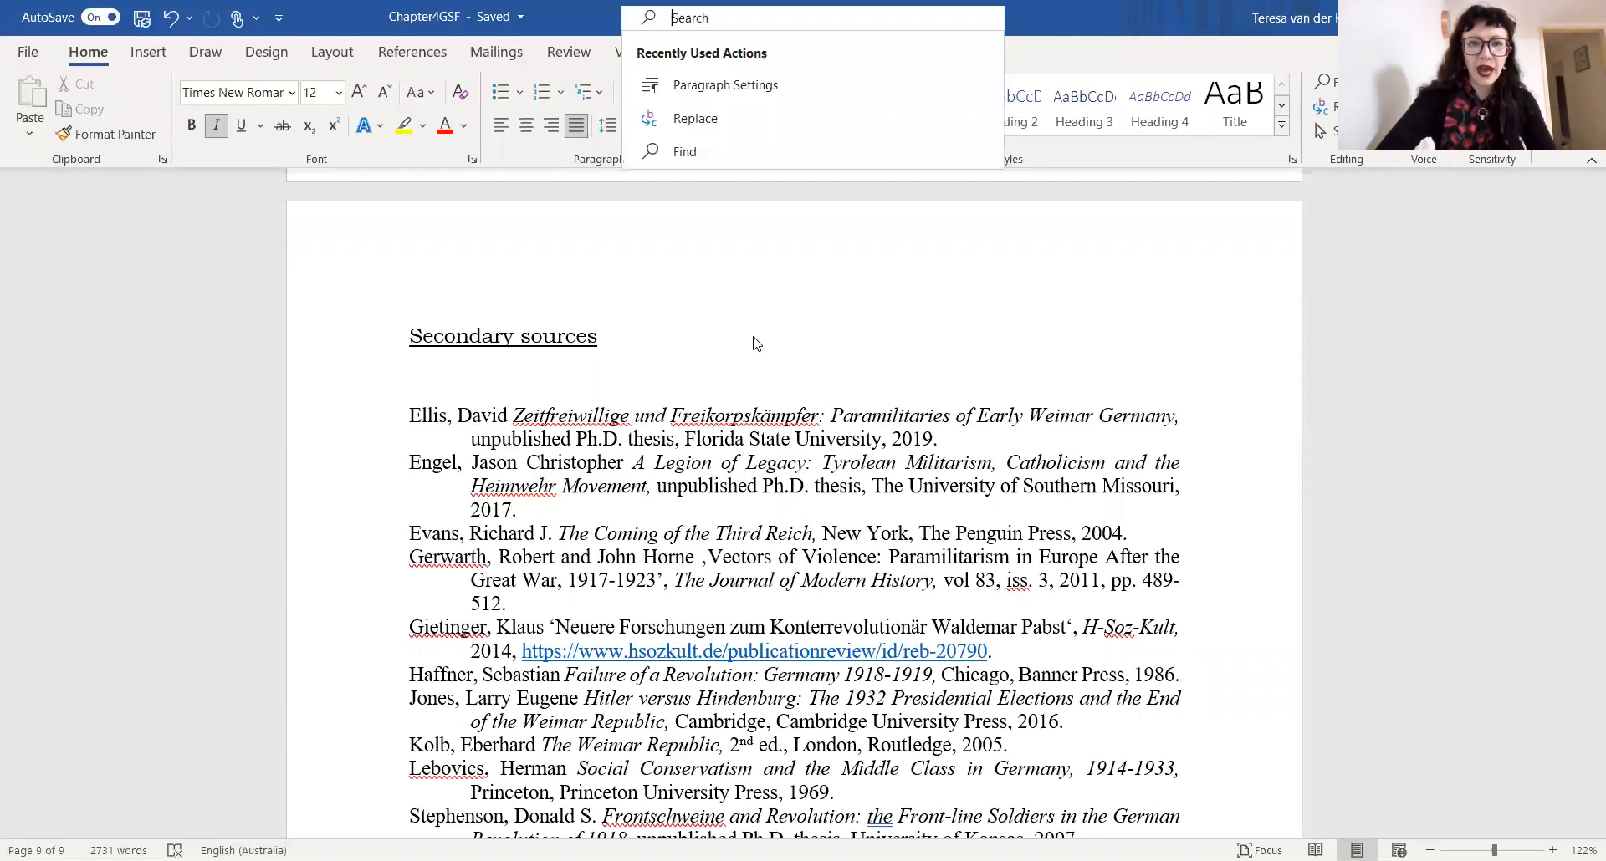
type("p")
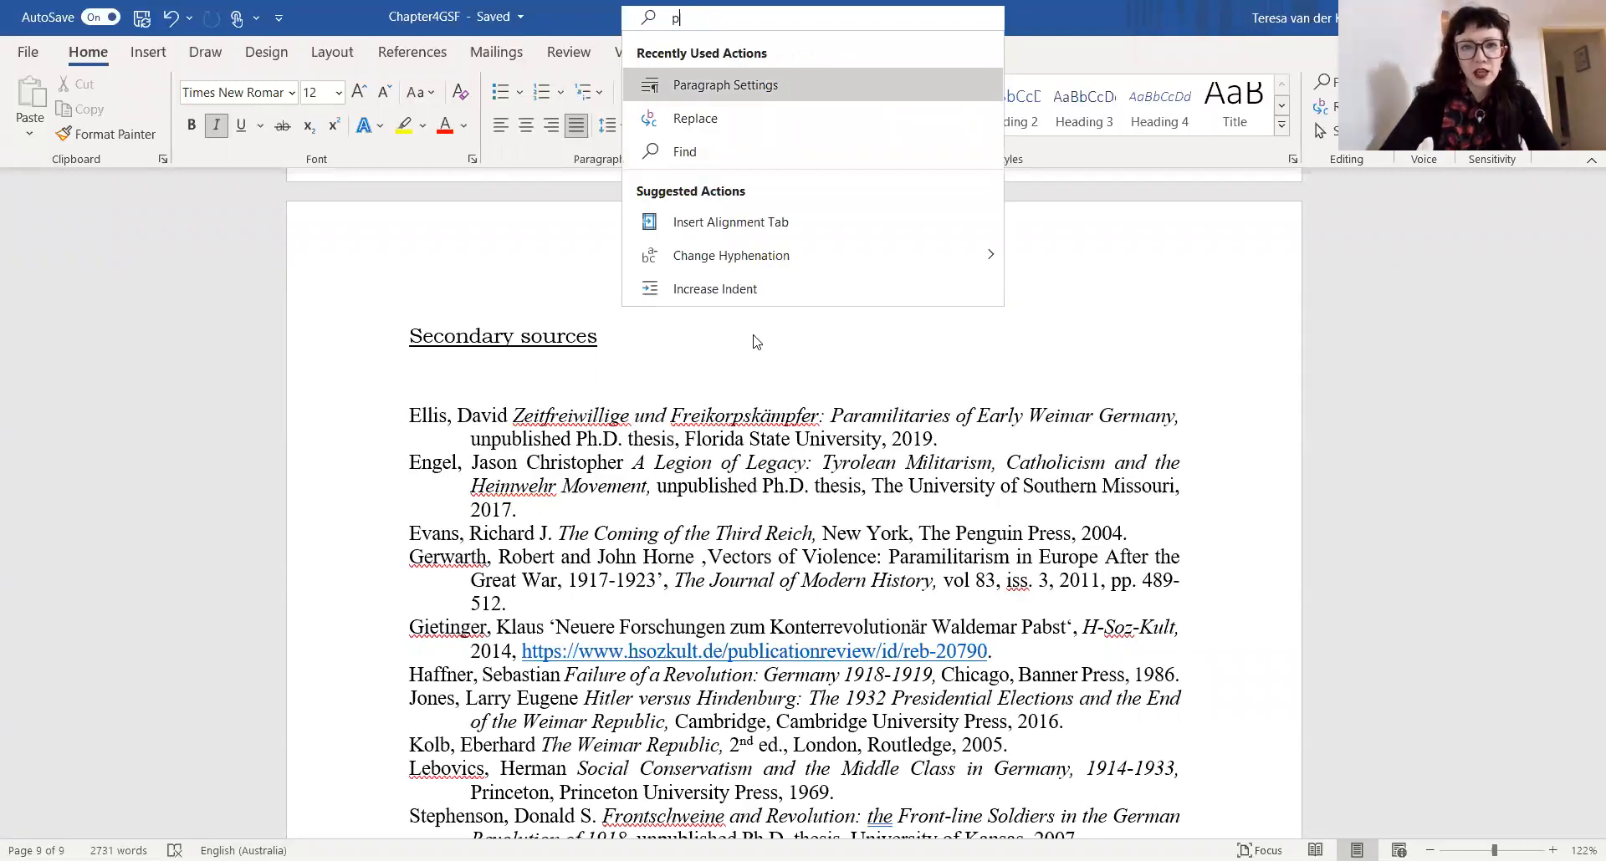
type("arag")
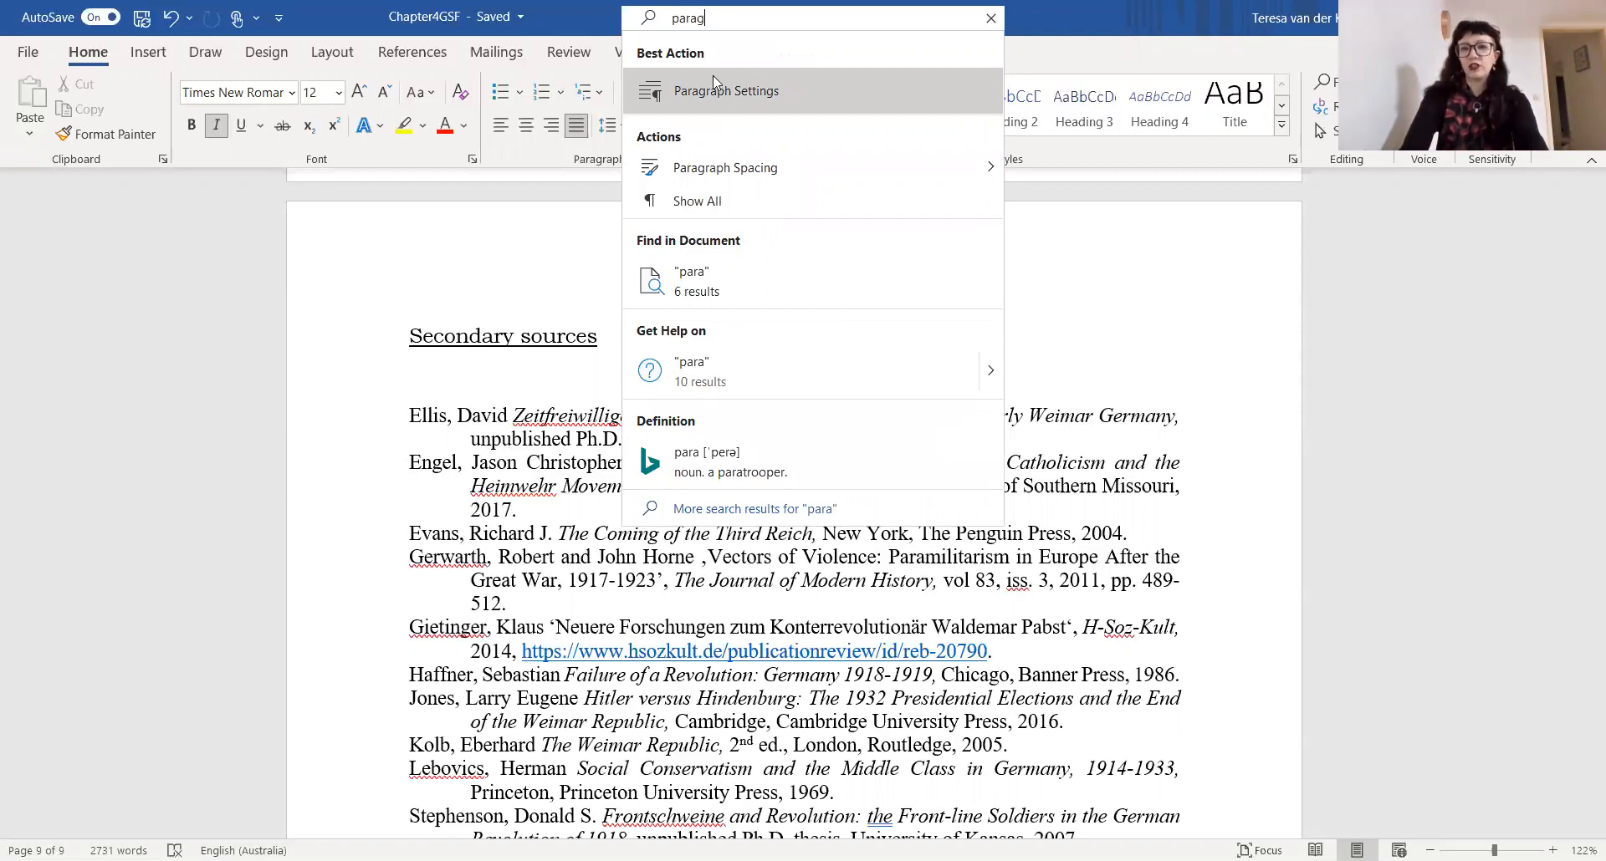
type("raph")
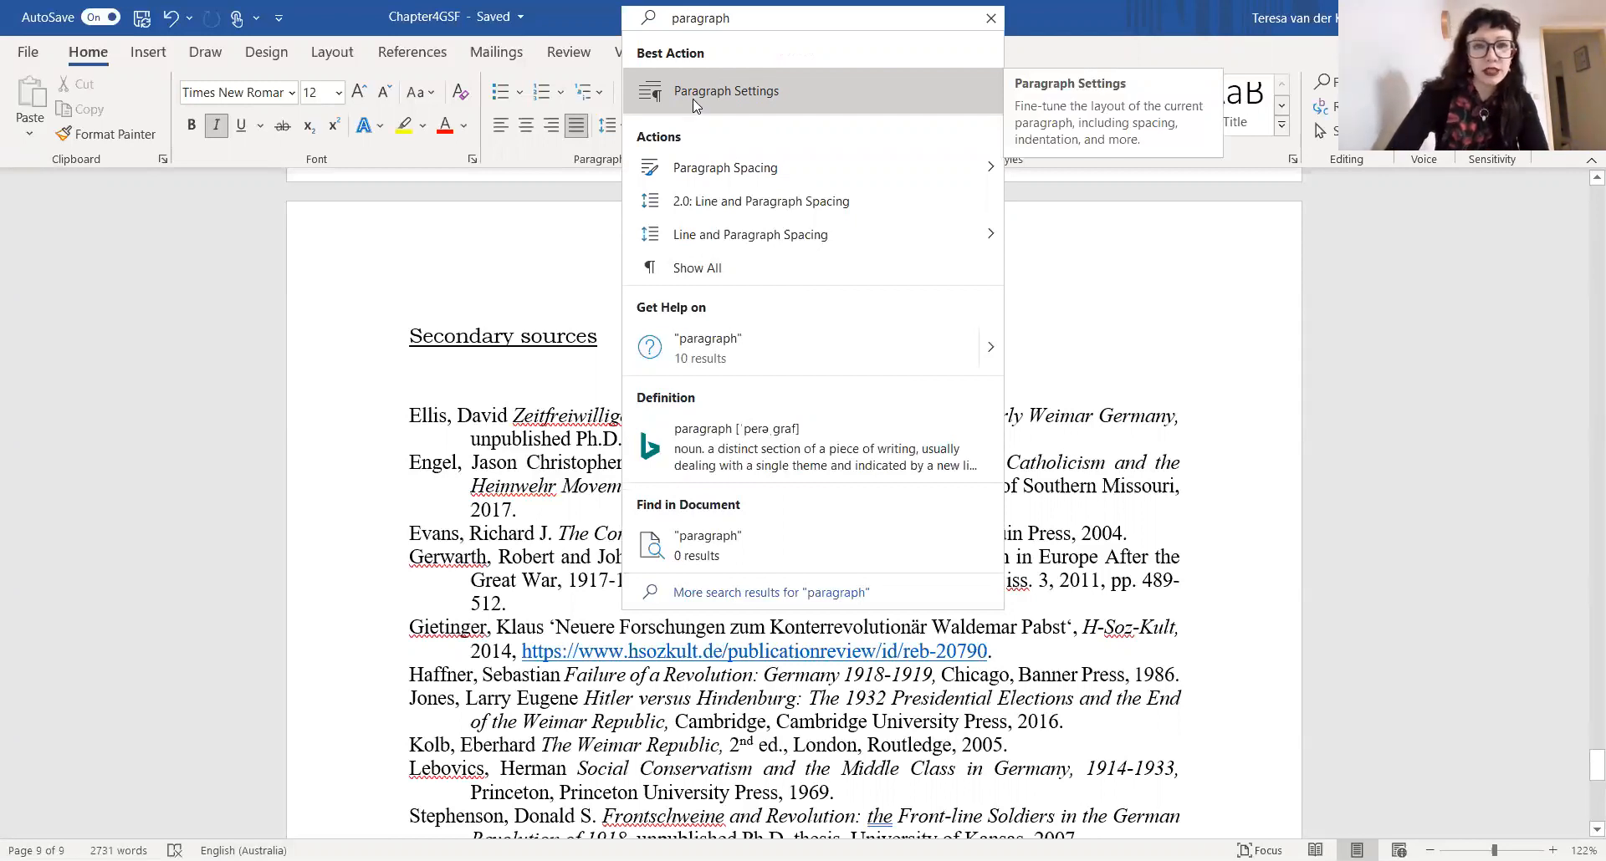
left_click(694, 99)
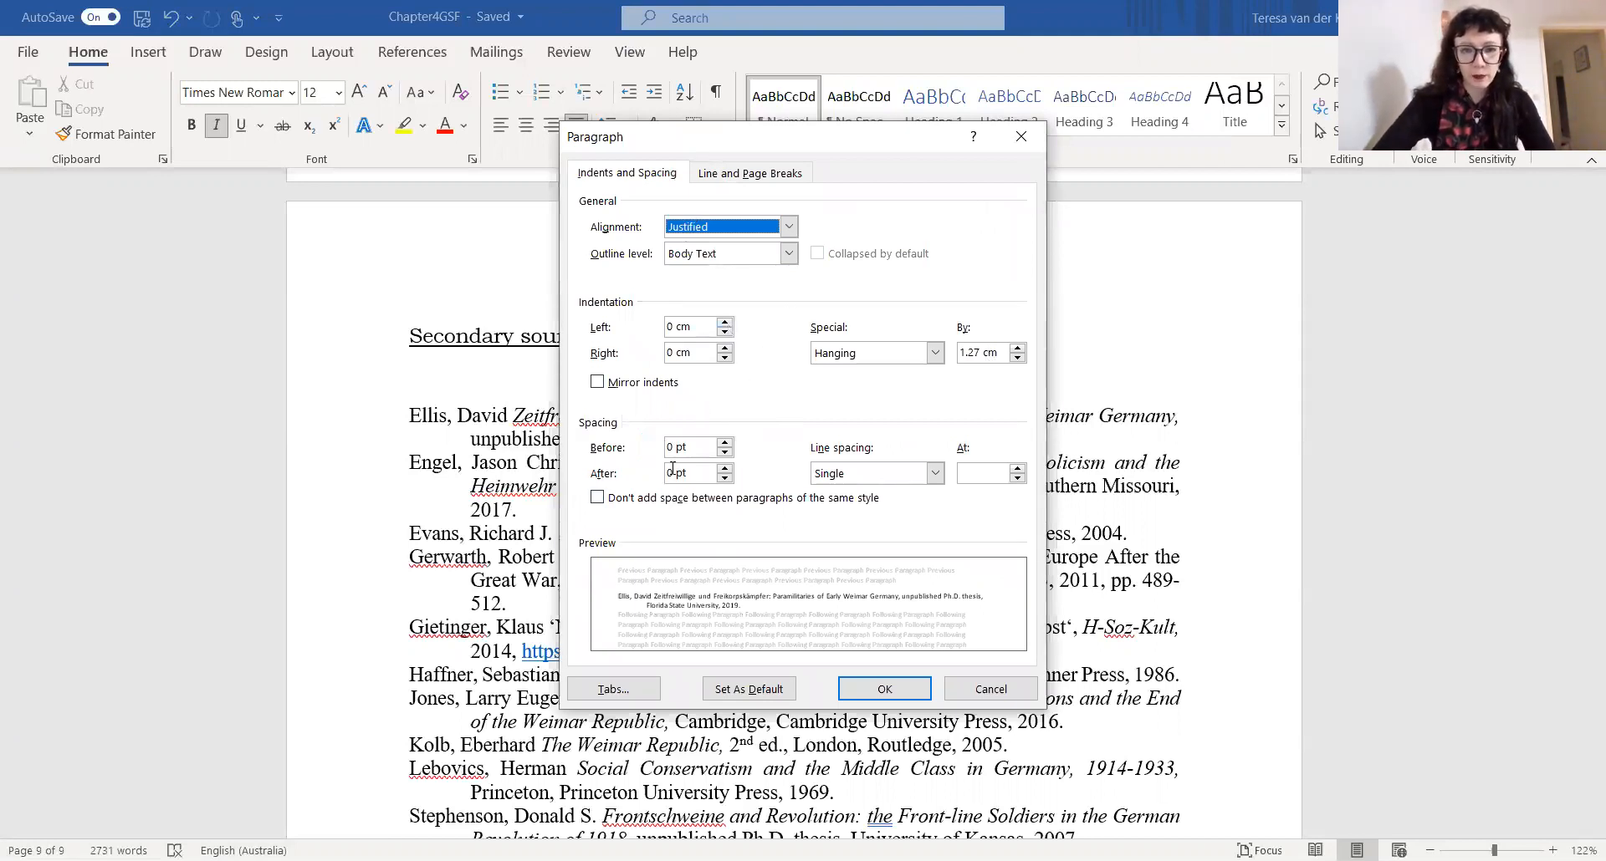
left_click(934, 474)
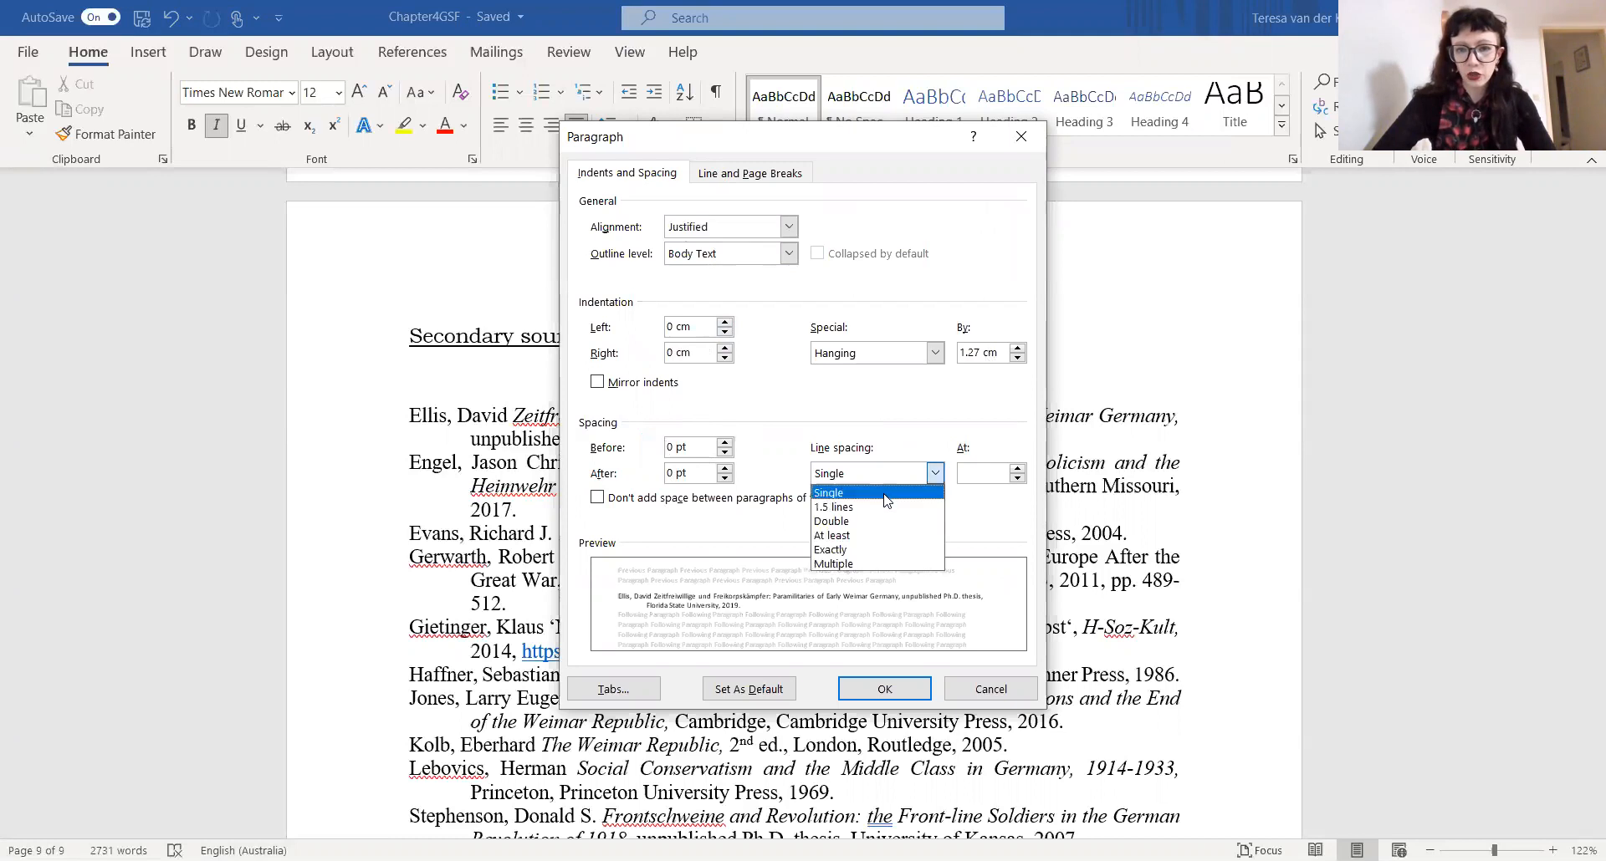
left_click(881, 507)
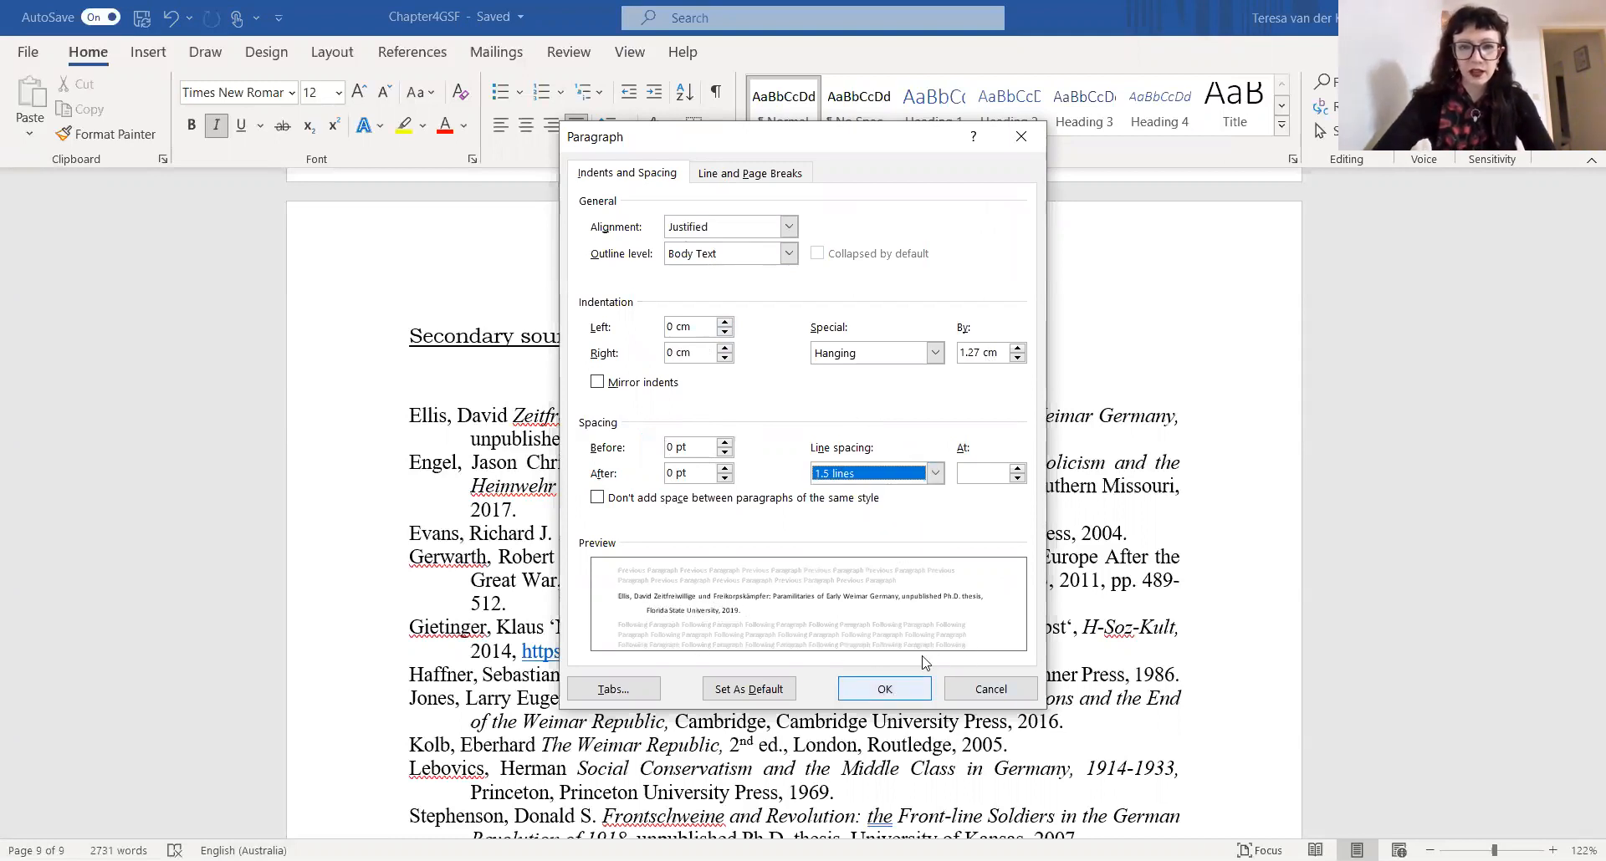
left_click(989, 689)
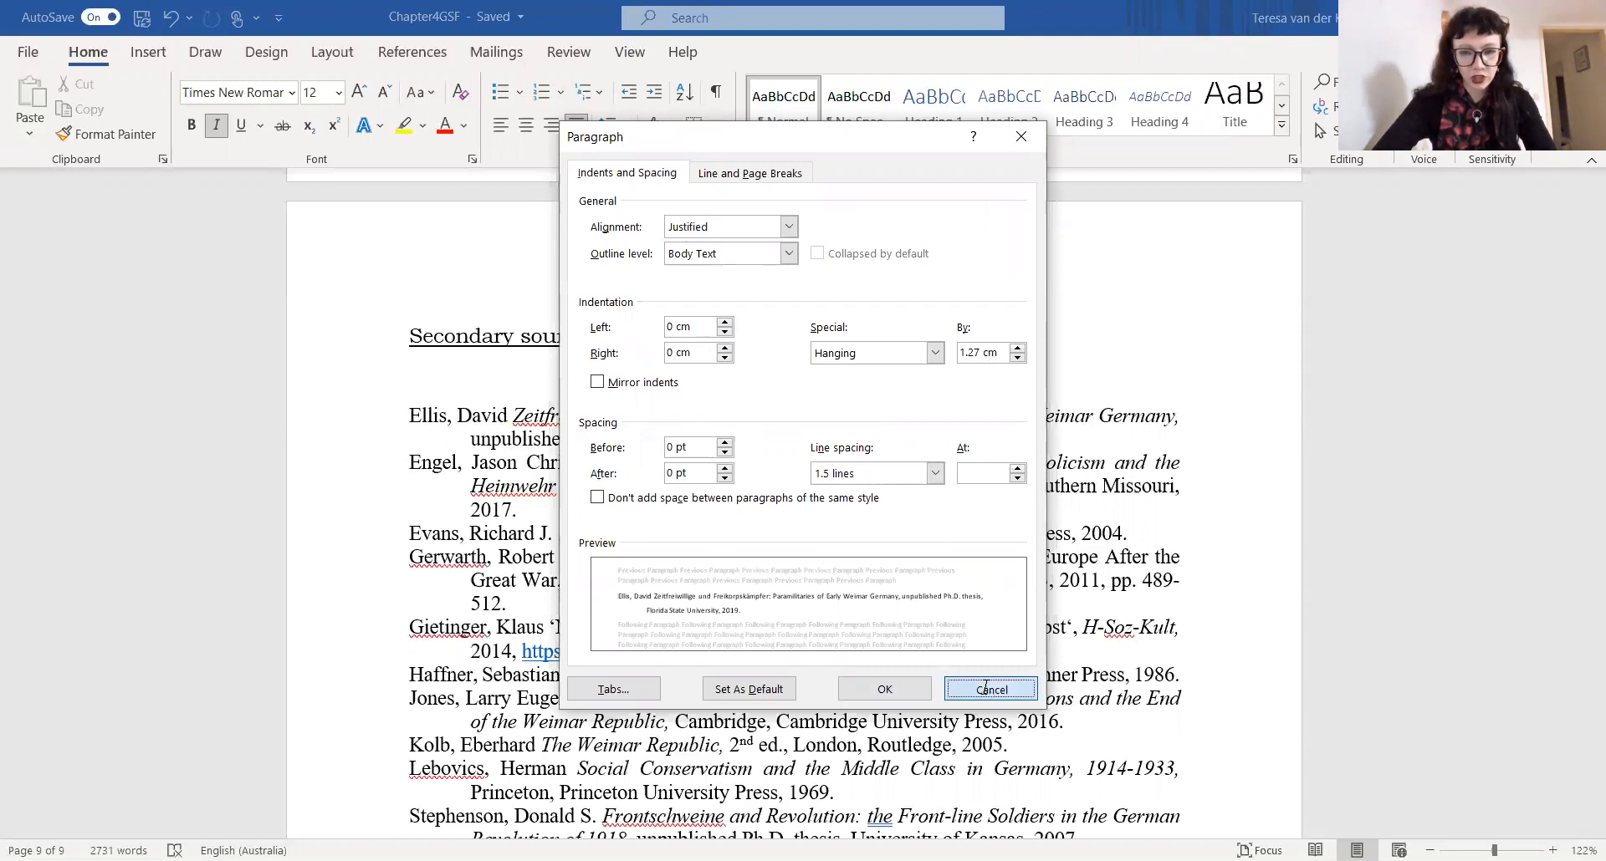
- Set the line spacing of all Secondary sources bibliography entries to 1.5 lines
left_click(387, 416)
left_click_drag(940, 699, 1136, 444)
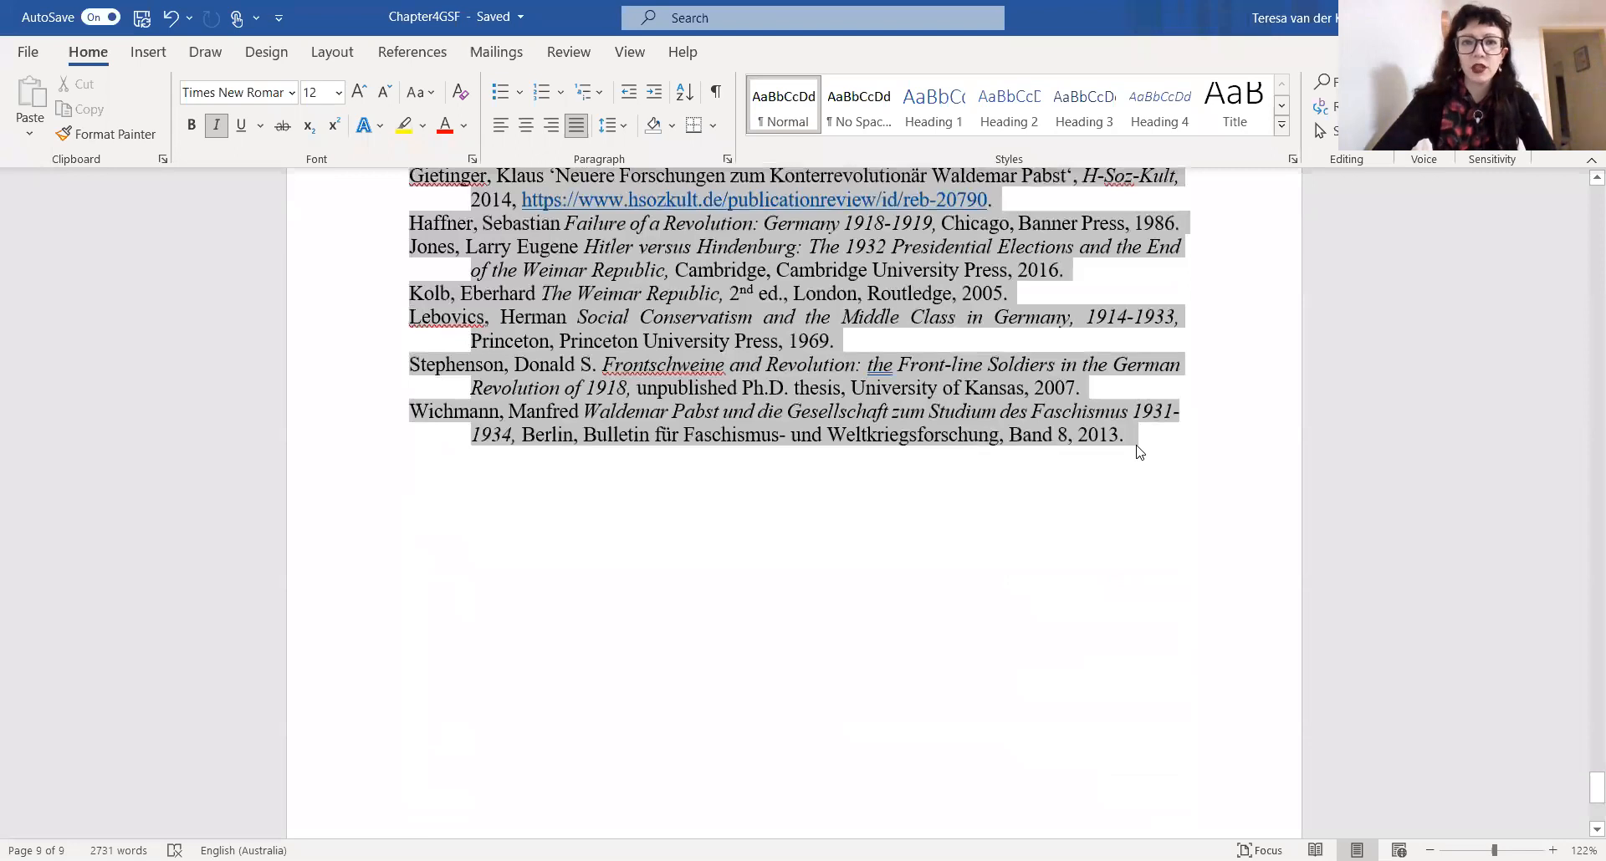
scroll(1136, 443, "up", 2)
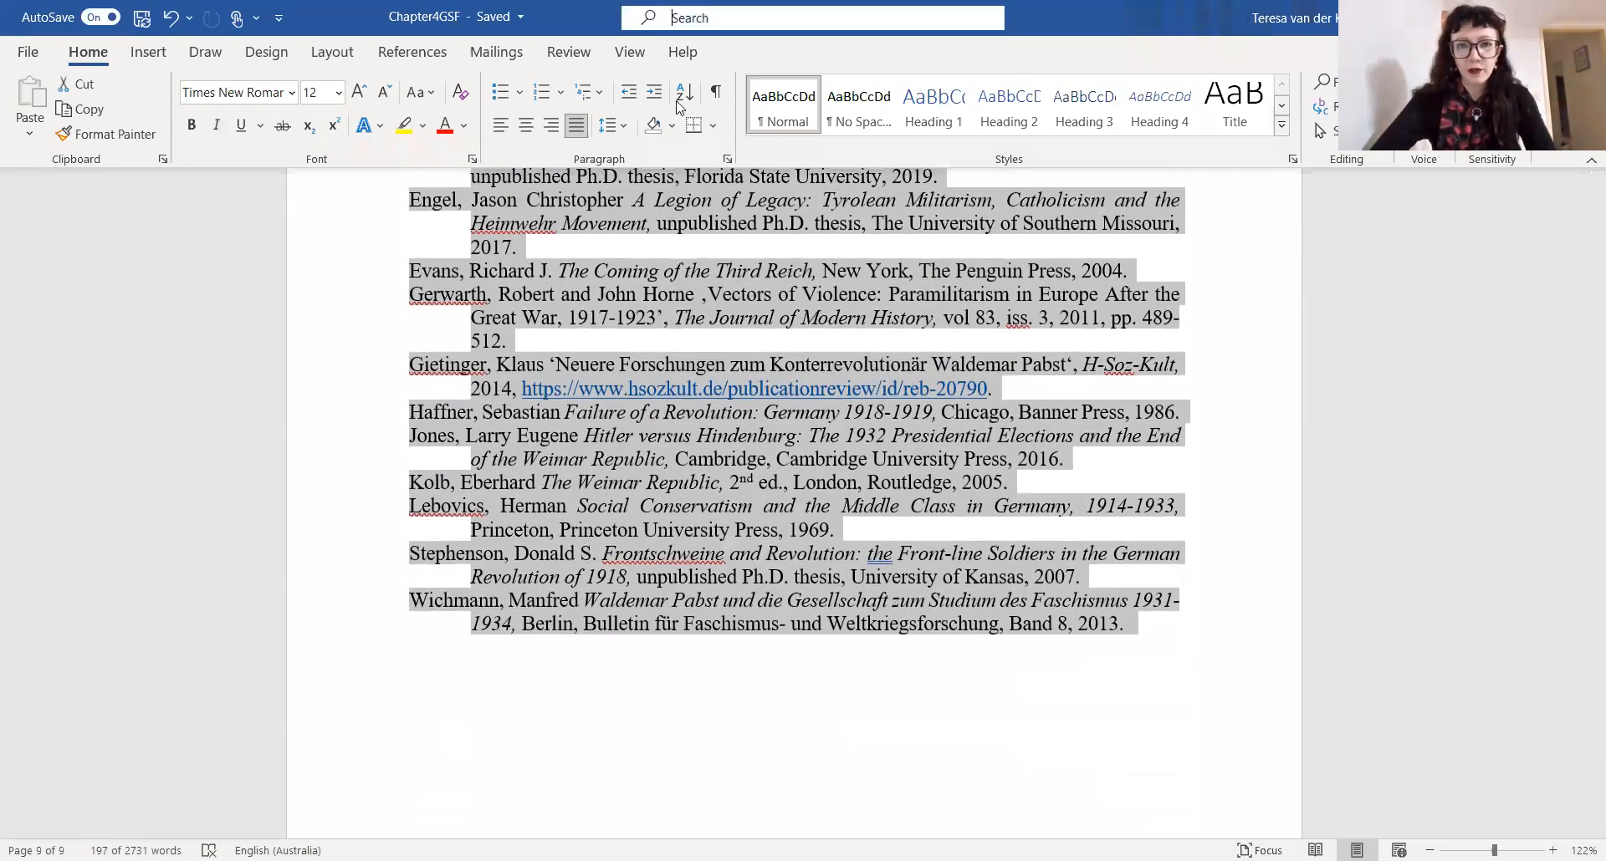
left_click(727, 159)
left_click(934, 473)
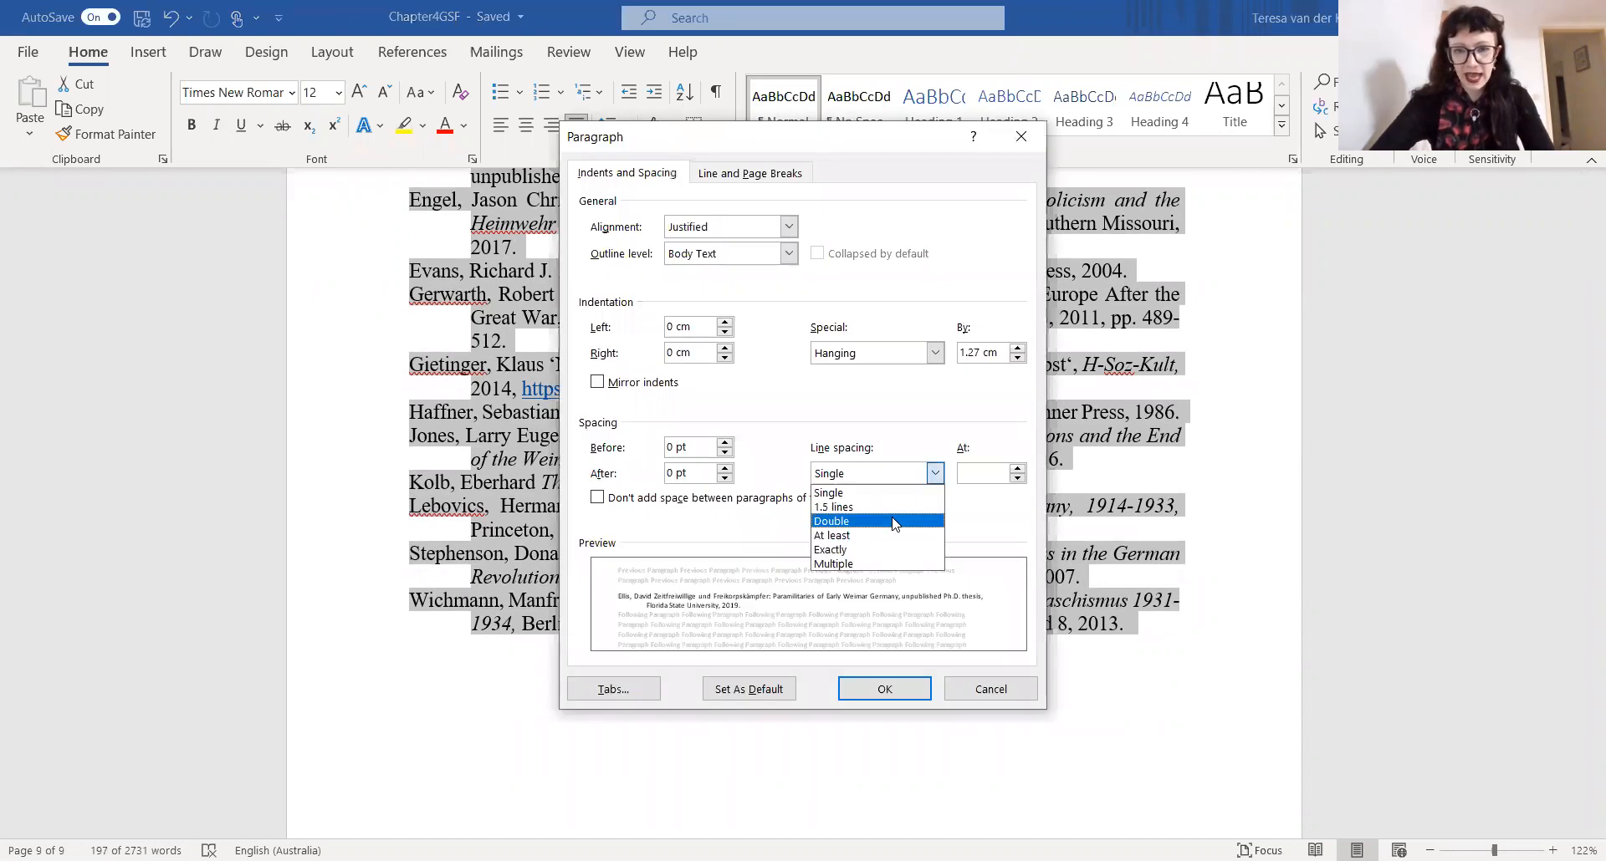
left_click(895, 521)
left_click(934, 473)
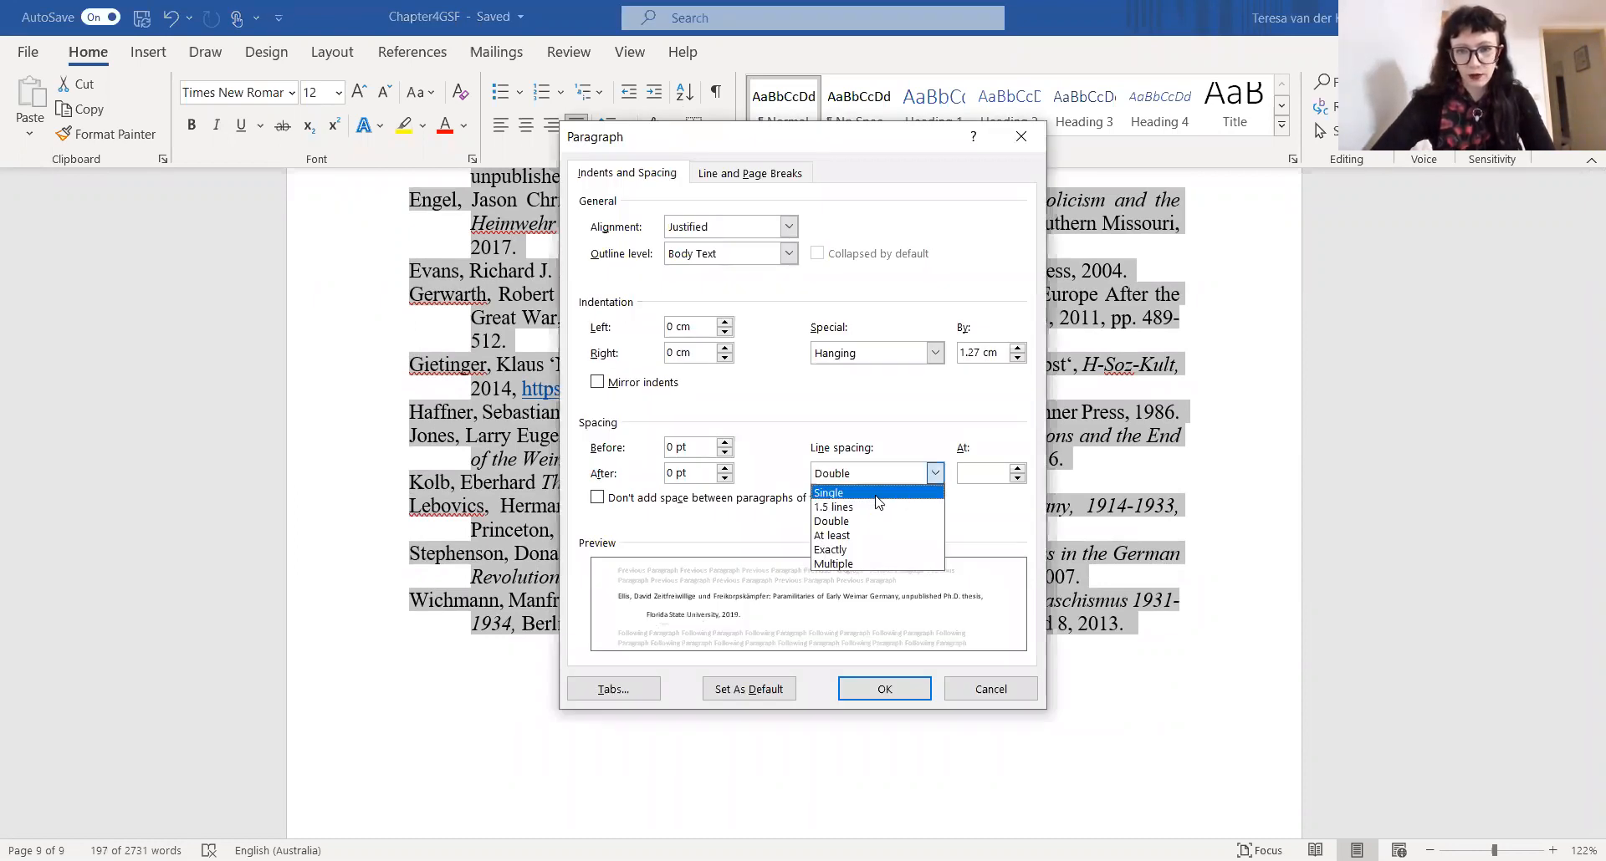
left_click(873, 507)
left_click(893, 700)
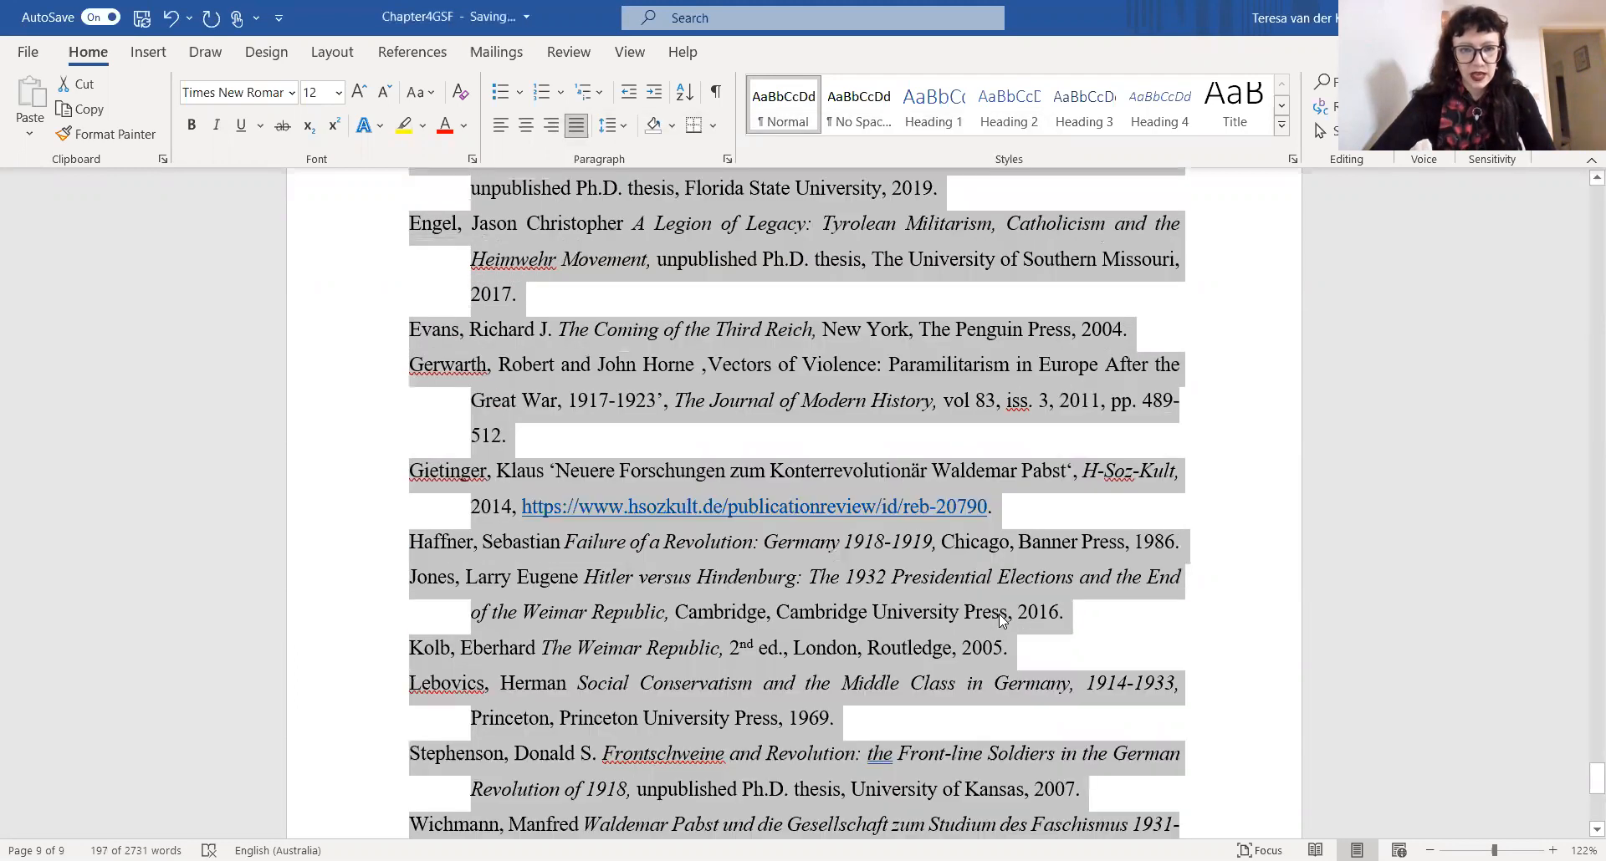
scroll(999, 613, "up", 3)
left_click(999, 614)
scroll(1071, 579, "down", 1)
scroll(1070, 577, "down", 3)
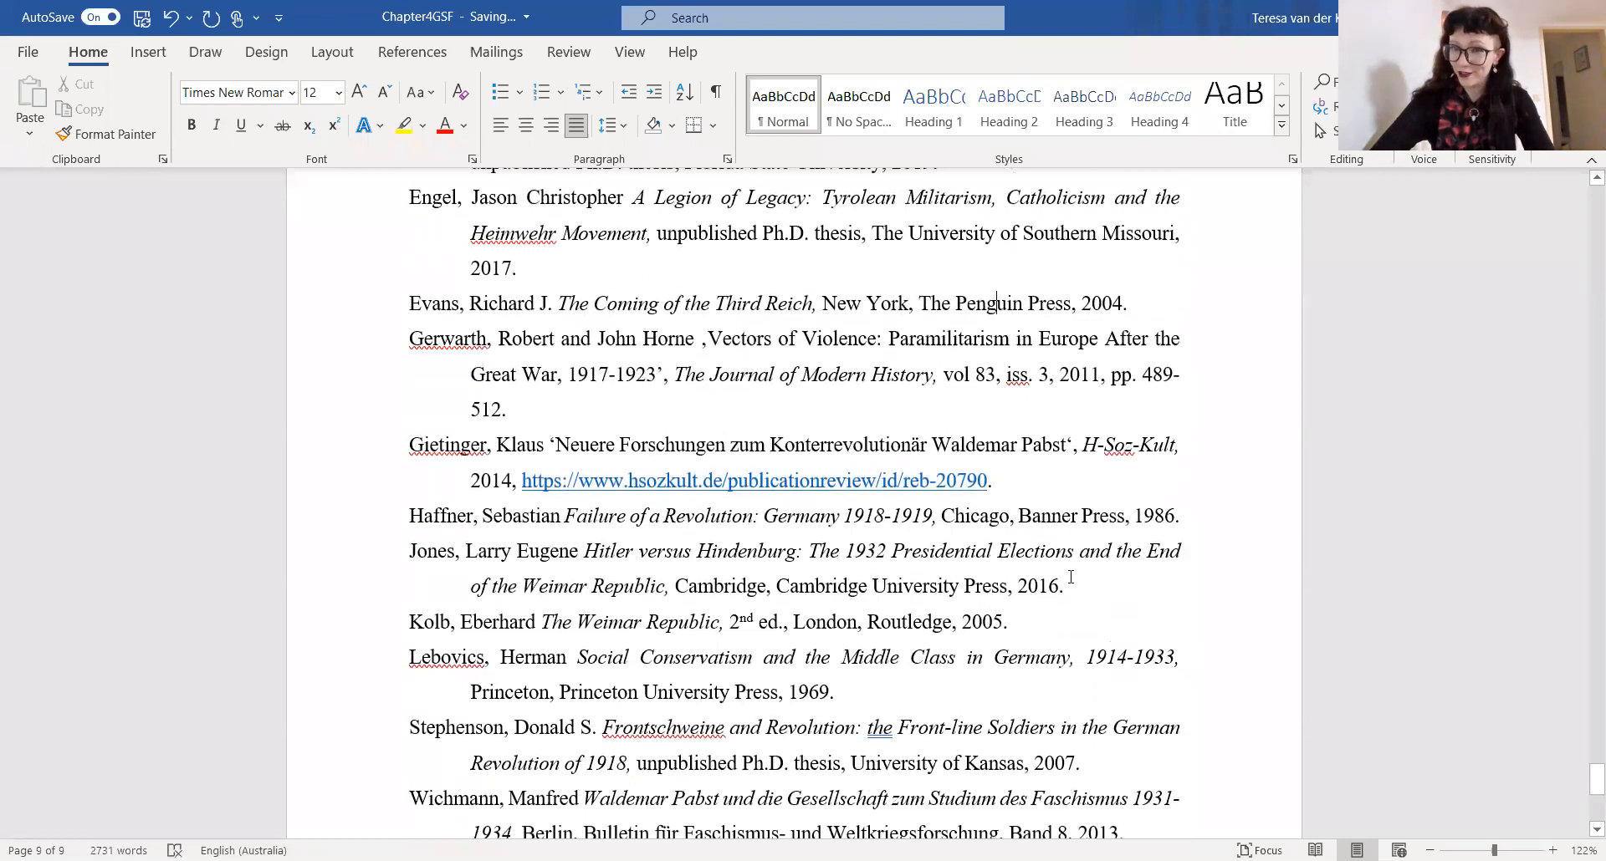
scroll(1071, 577, "up", 2)
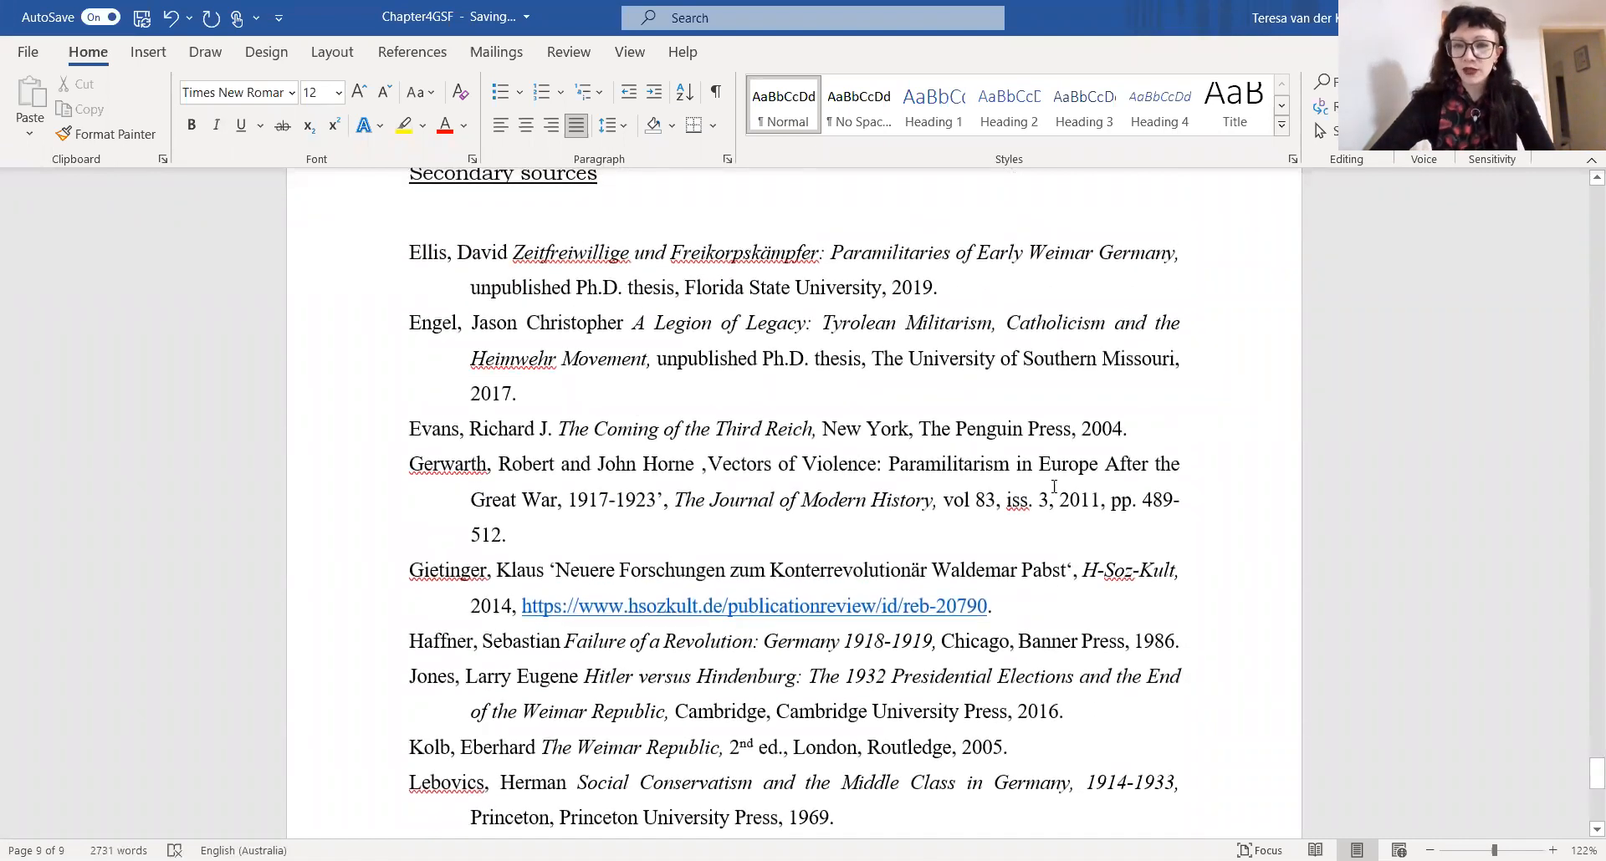